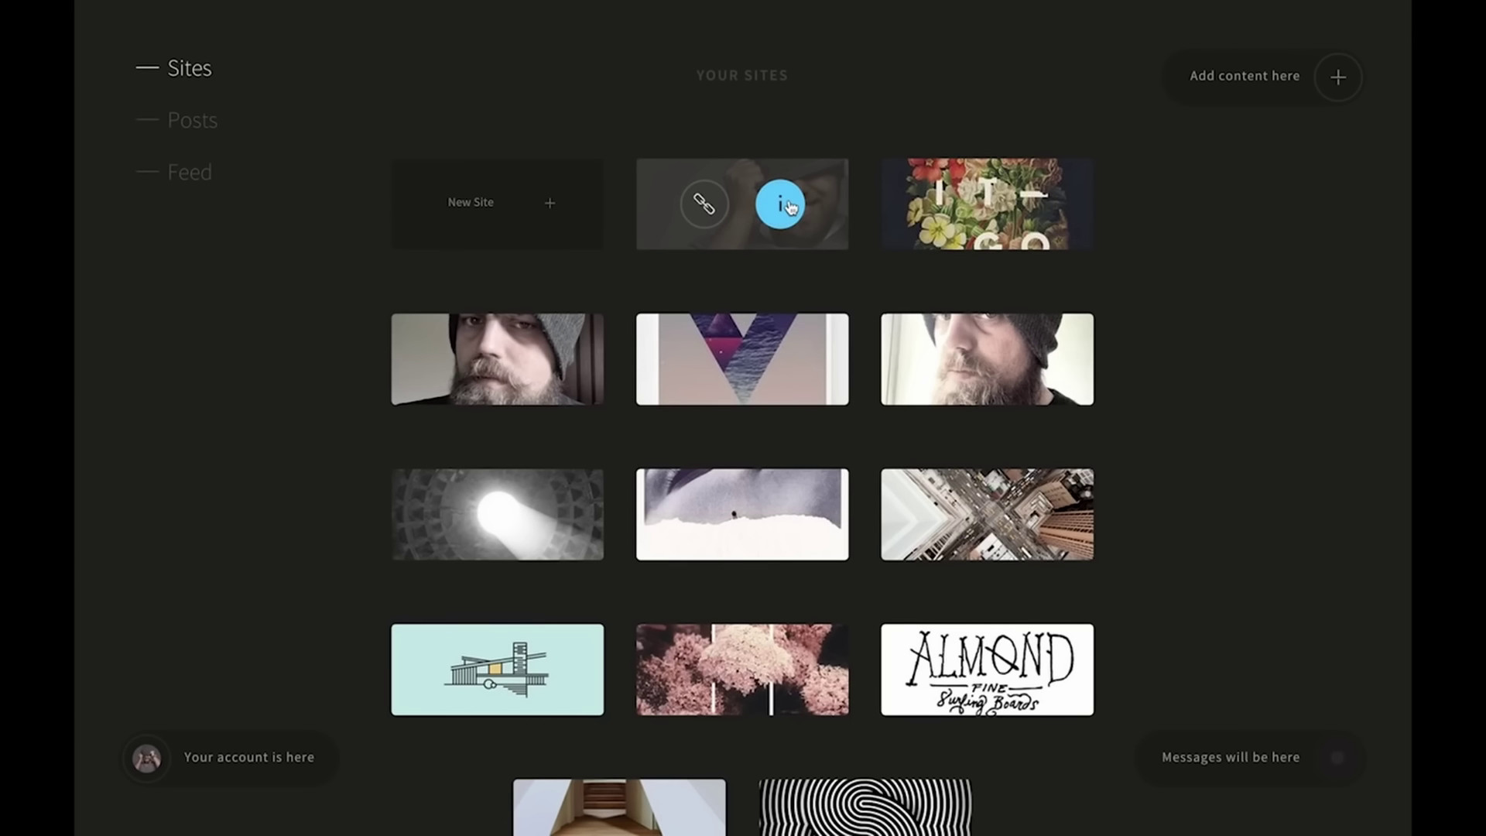
- Open The Grid Site's info page and full preview, then its Brand, Color, Type and Layout options
click(781, 205)
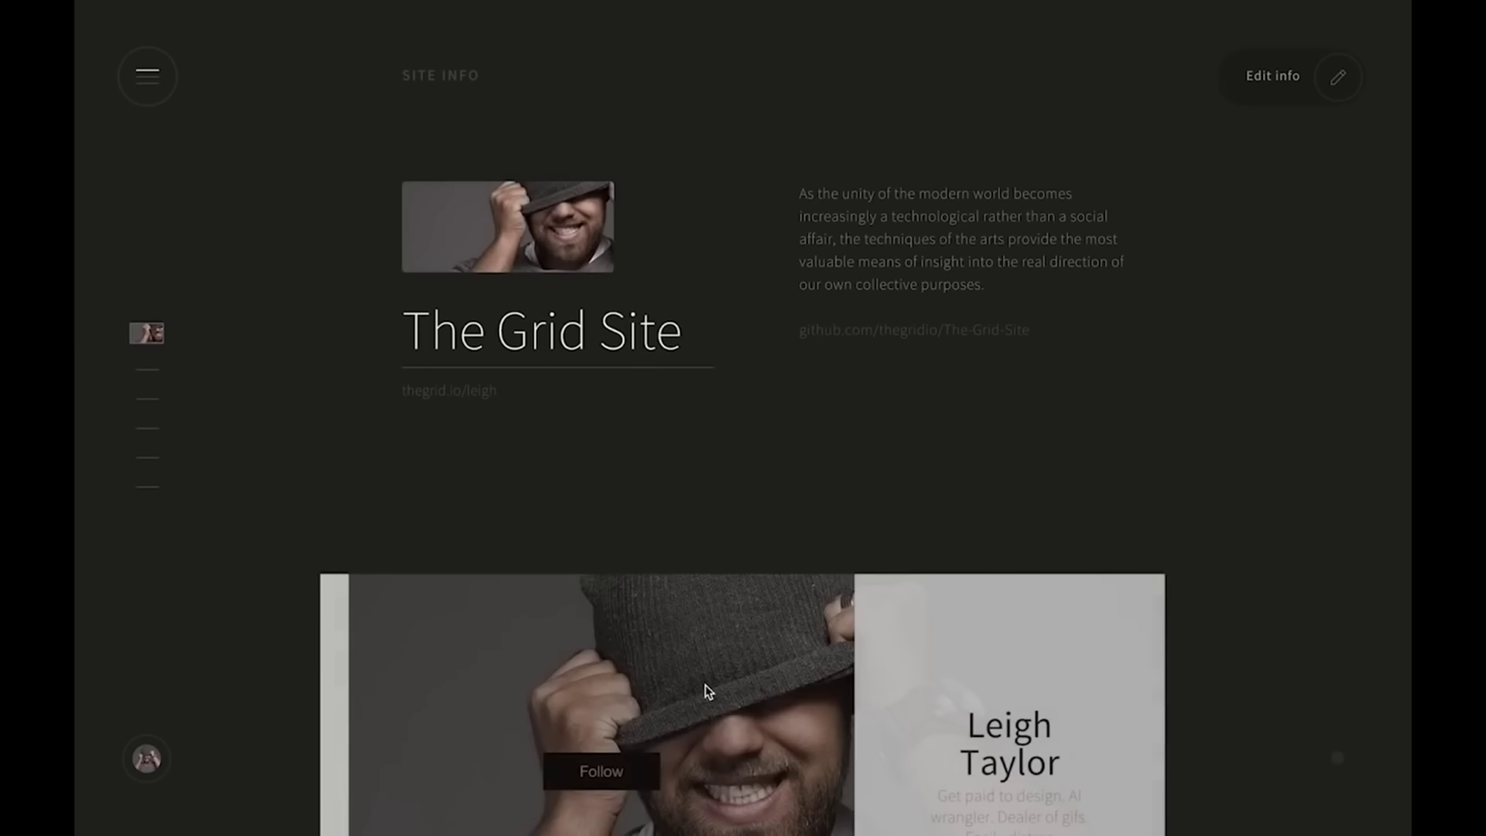
click(706, 691)
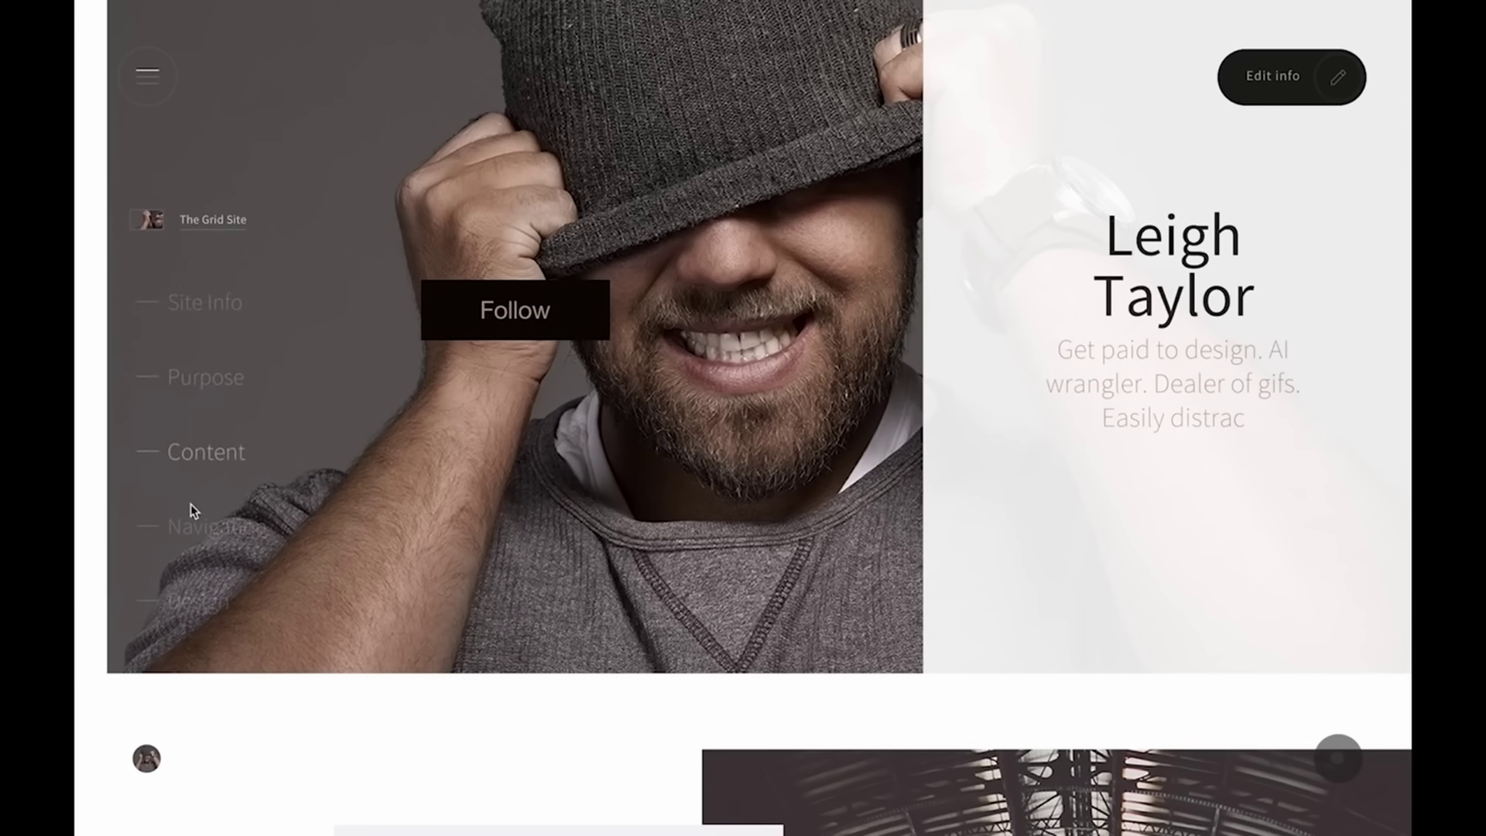
click(188, 604)
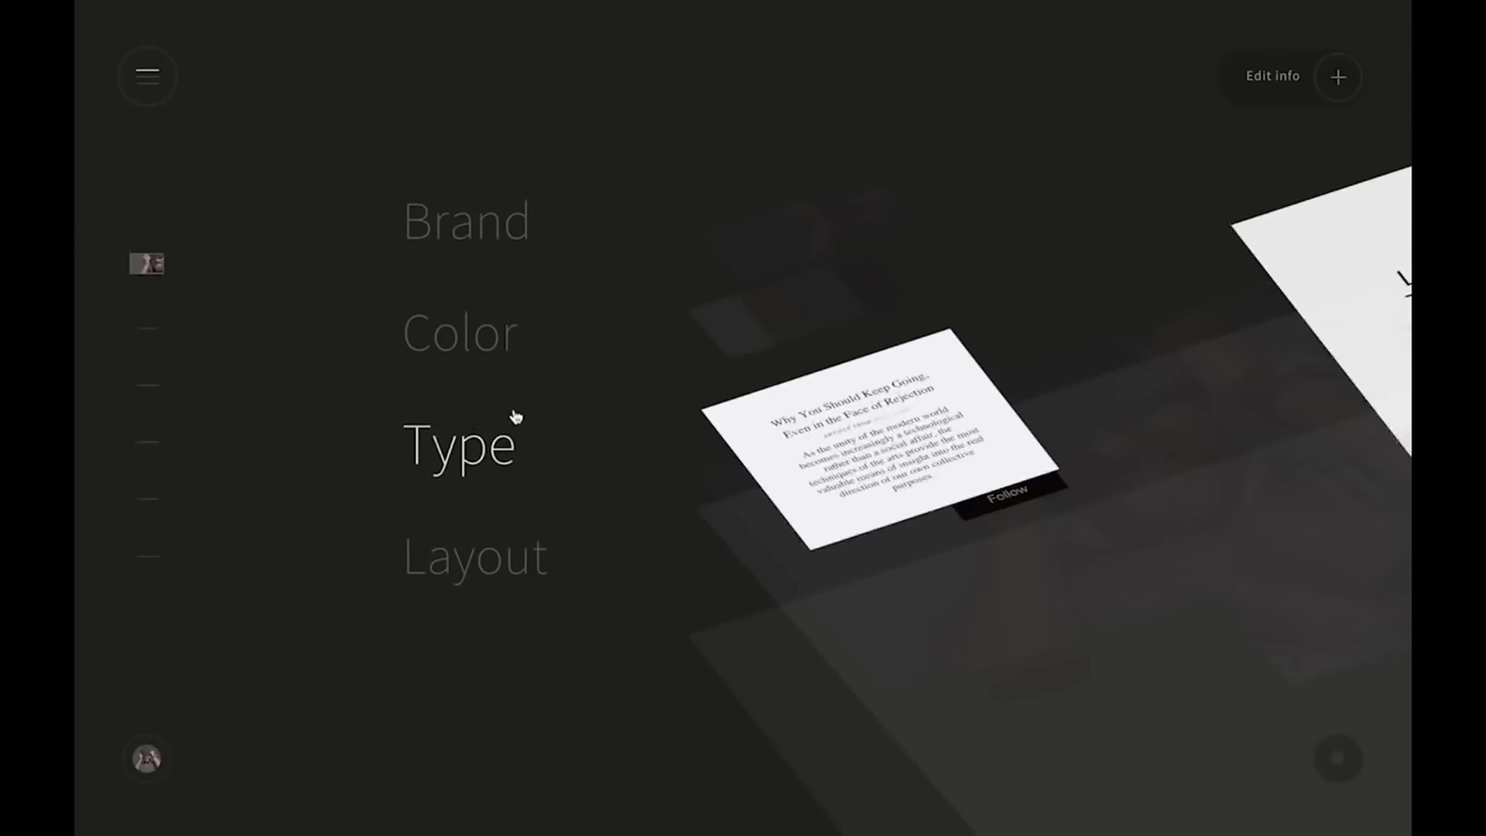
- Move the Type slider from Informal through Semi-Informal and Semi-Formal to Formal (Playfair Display/Open Sans)
click(458, 447)
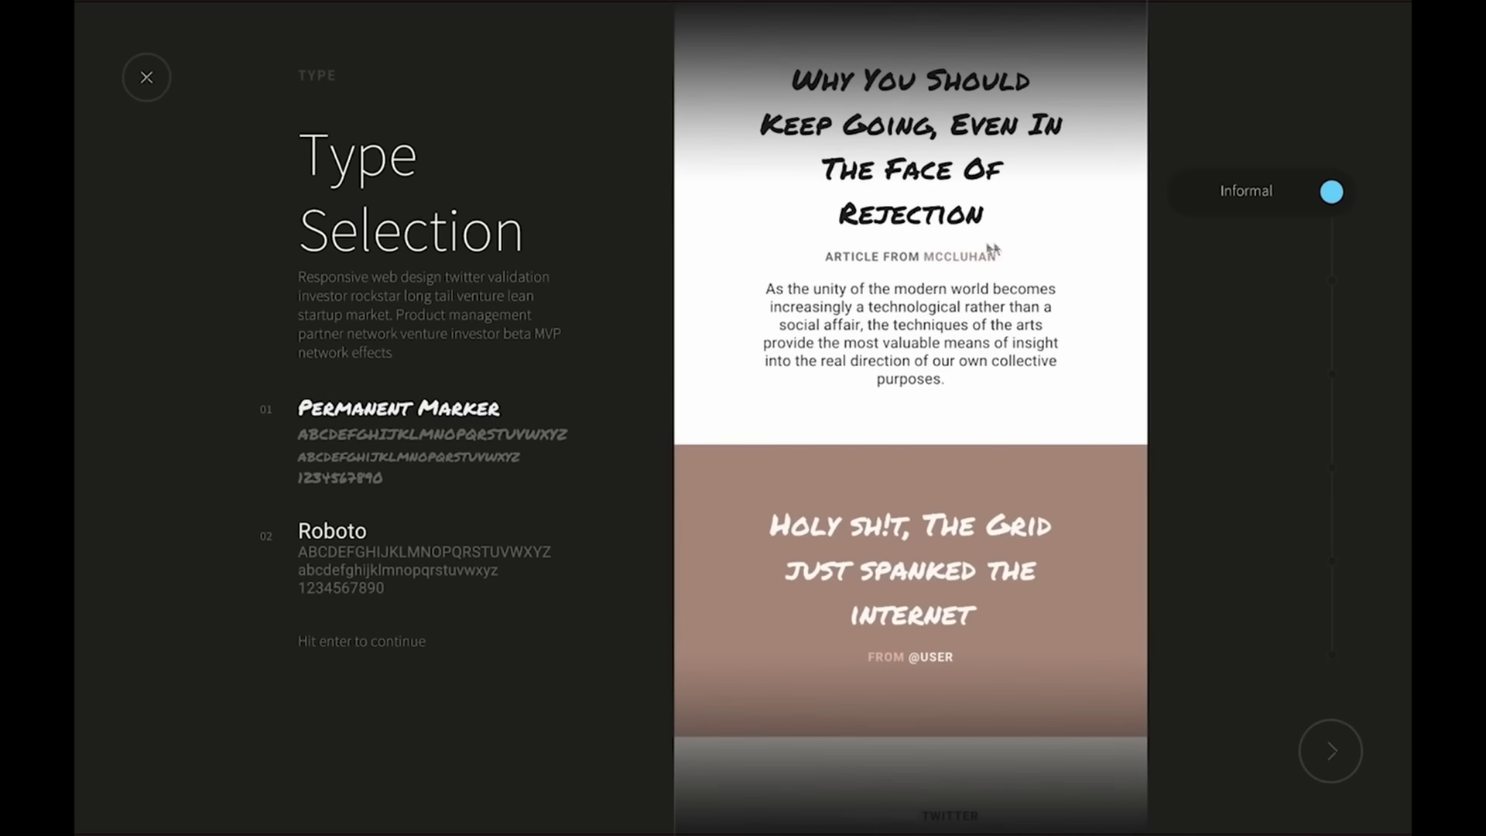
drag(1332, 192, 1335, 236)
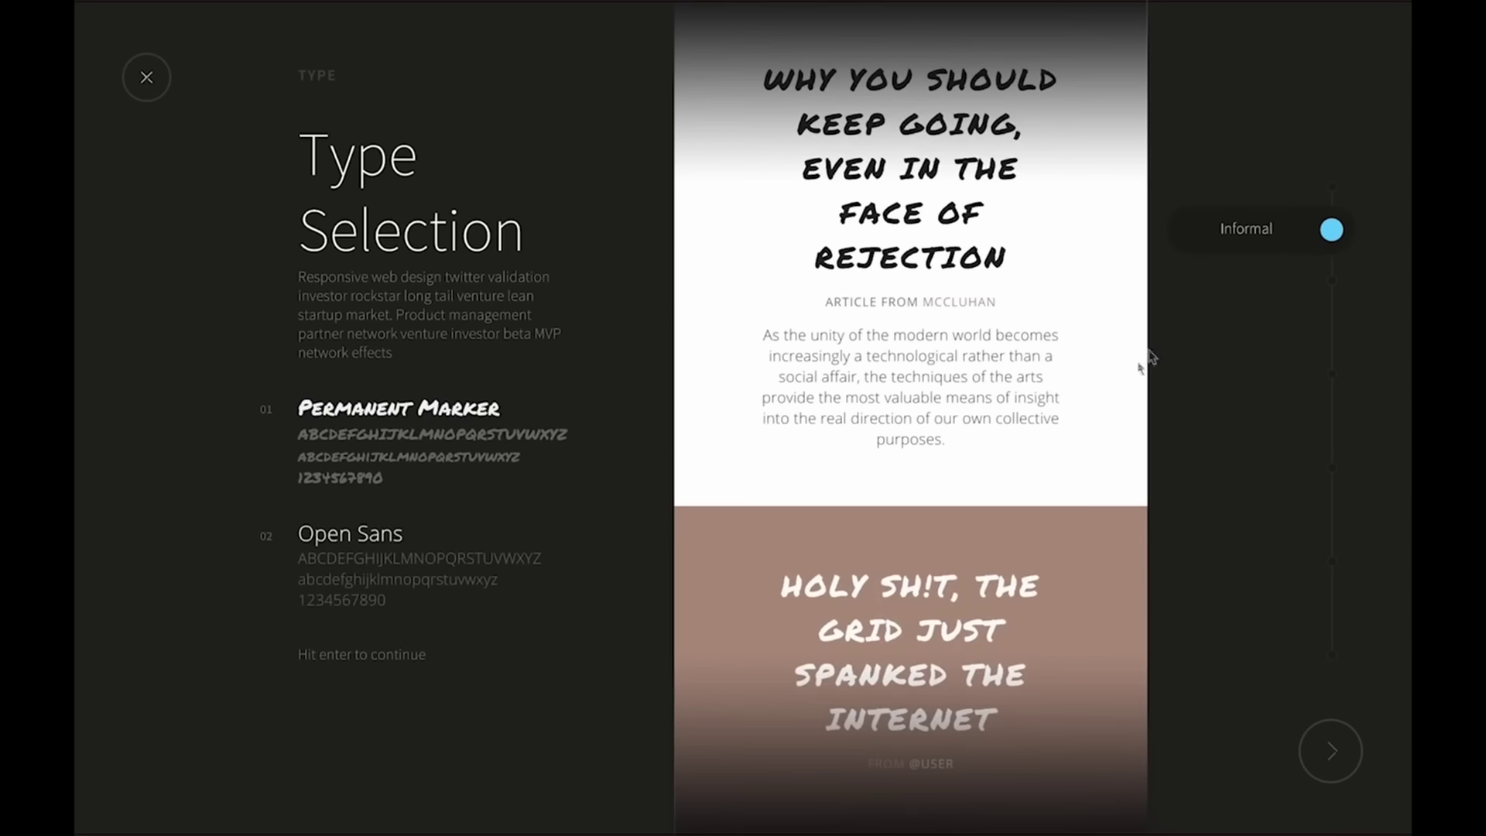
scroll(987, 558, down, 5)
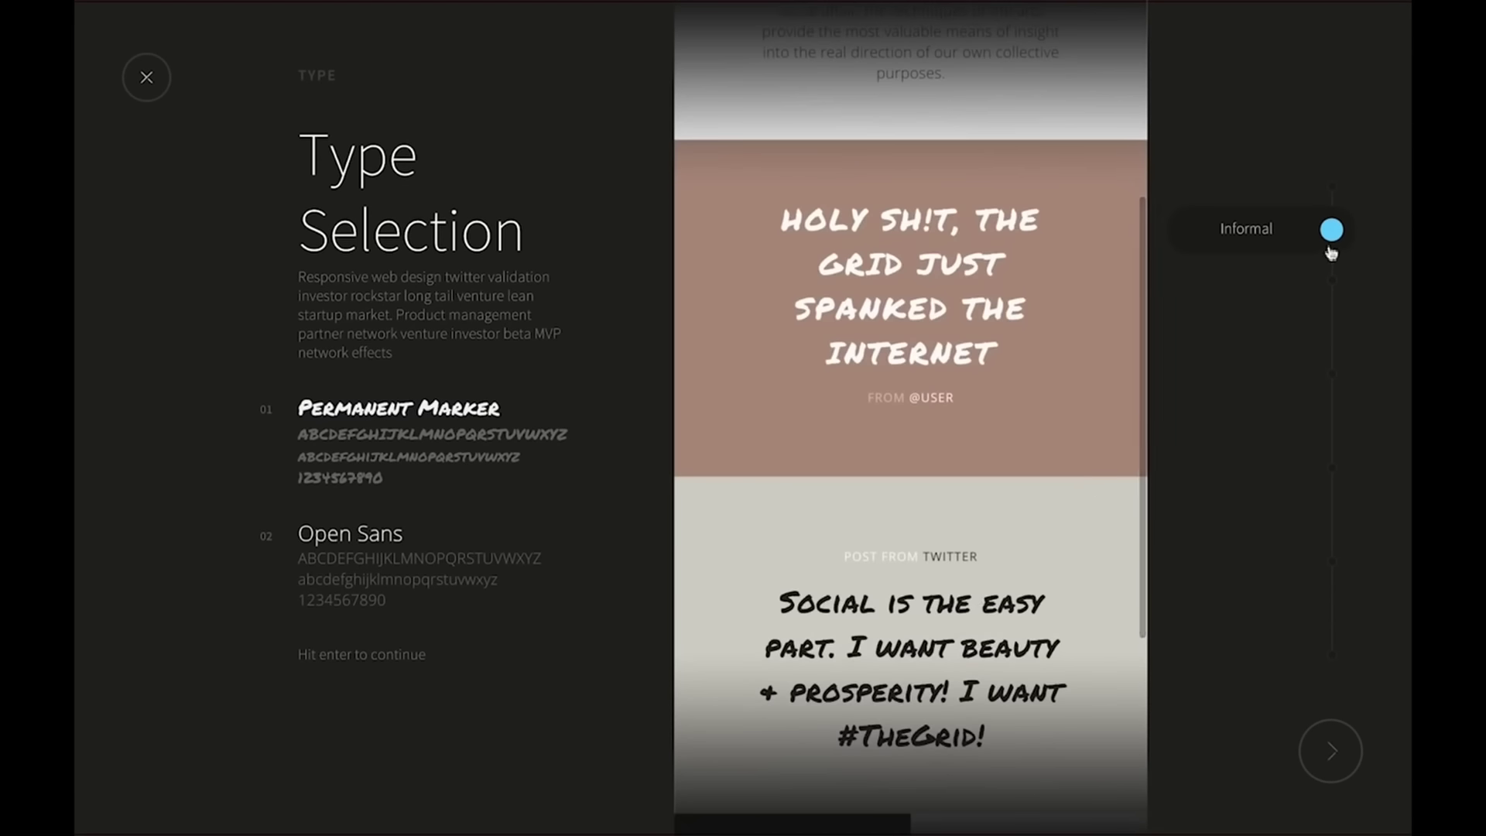
drag(1333, 276, 1333, 321)
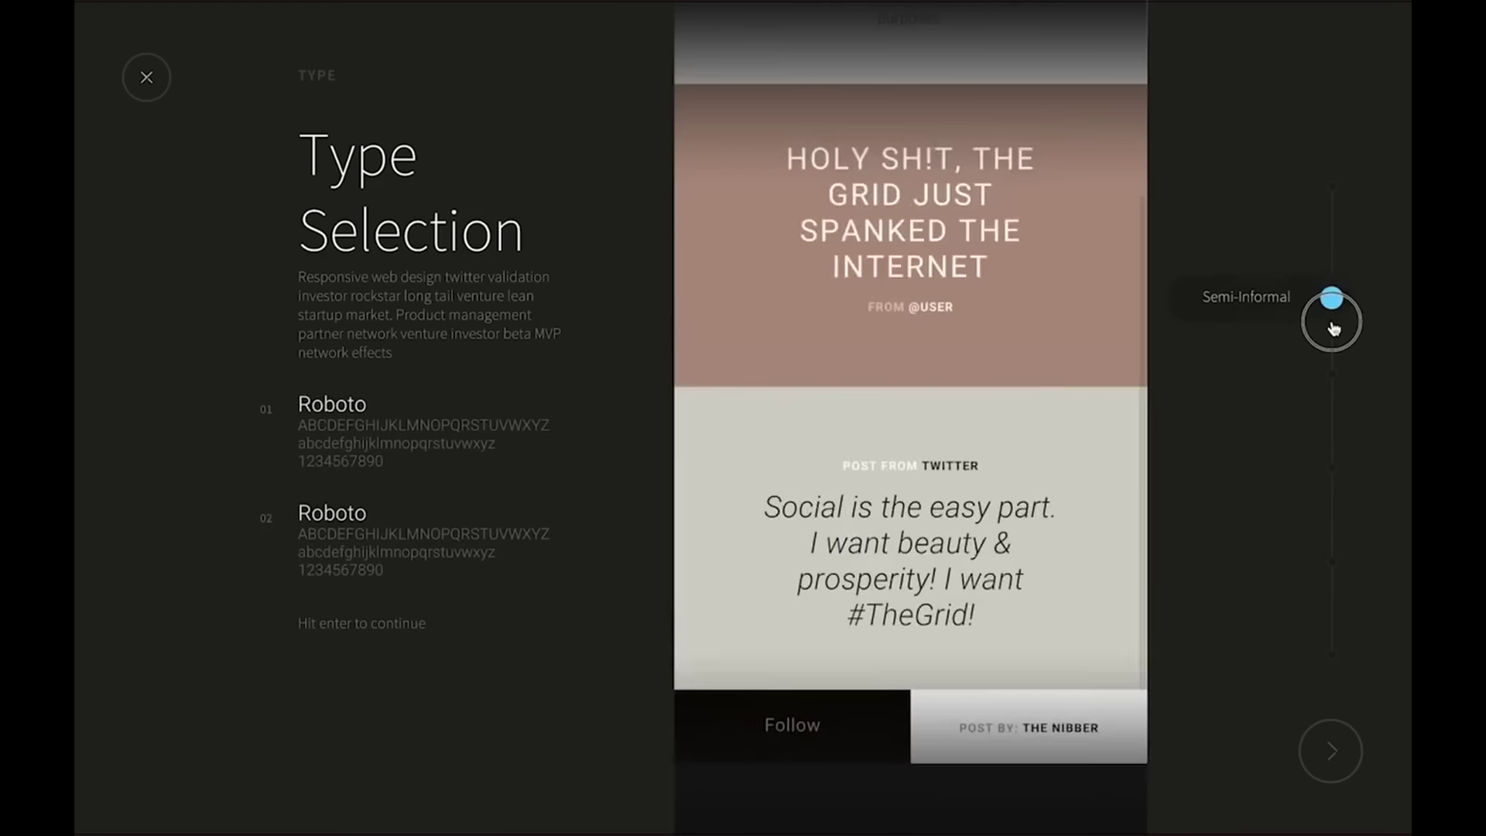
click(1325, 511)
drag(1331, 595, 1335, 662)
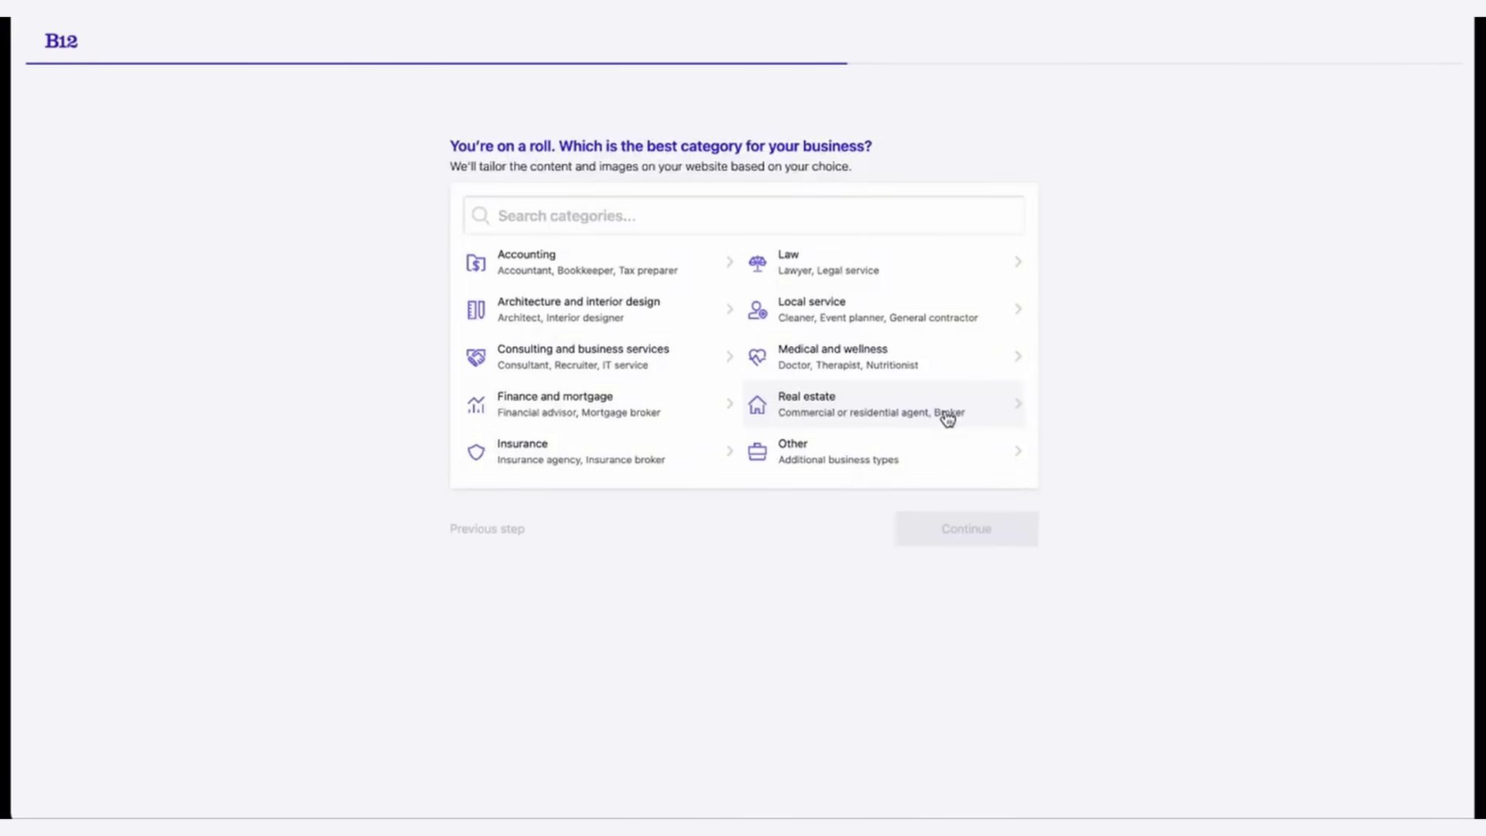
- Pick Real estate as the business category and 'Set up your site on your own'
click(546, 353)
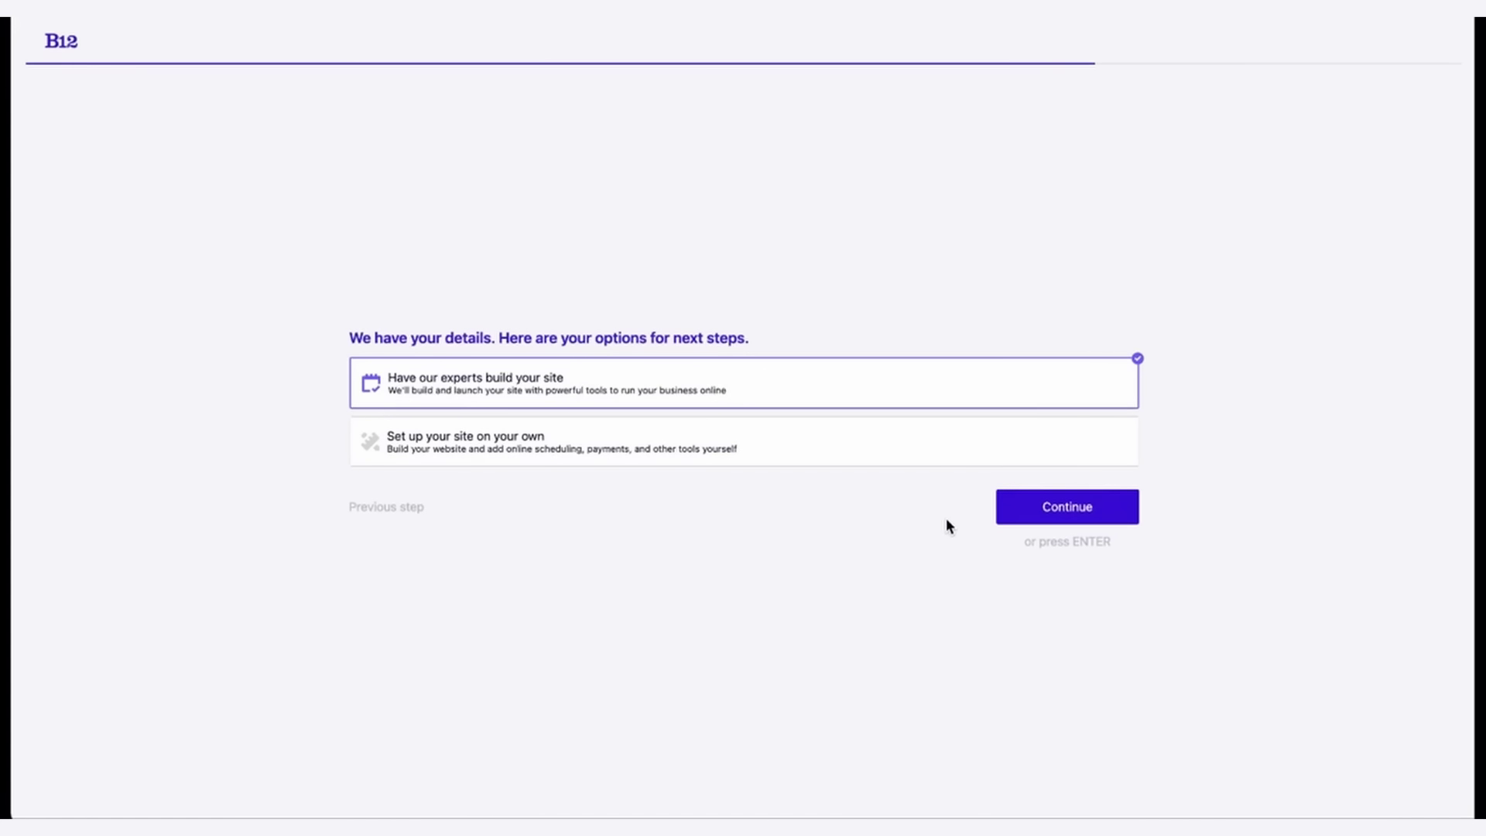
key(Down)
click(1035, 508)
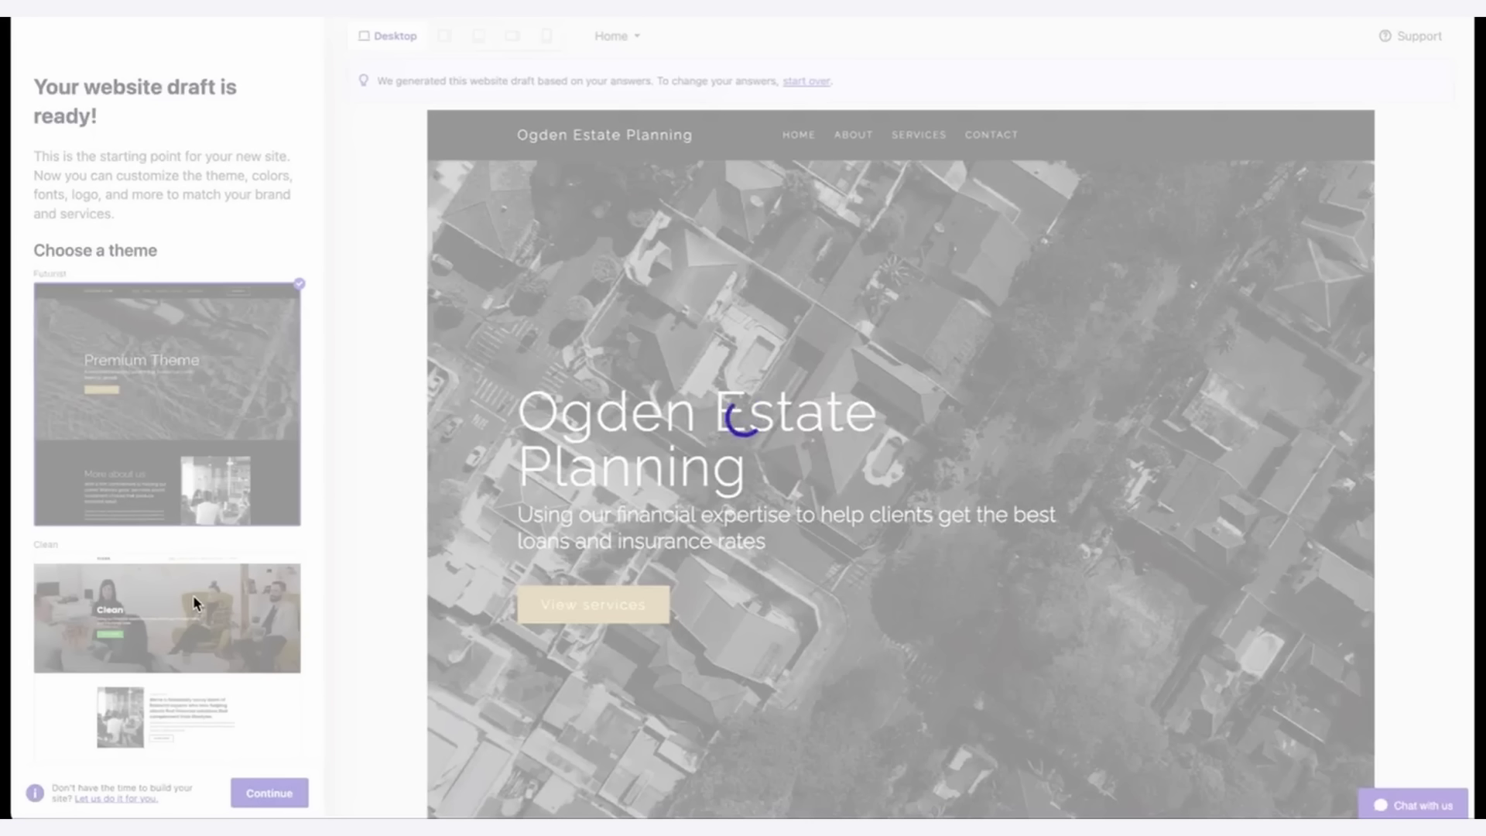
- Apply B12's Clean theme, keep its palette, fonts and wordmark logo, and choose a new cover image
click(193, 595)
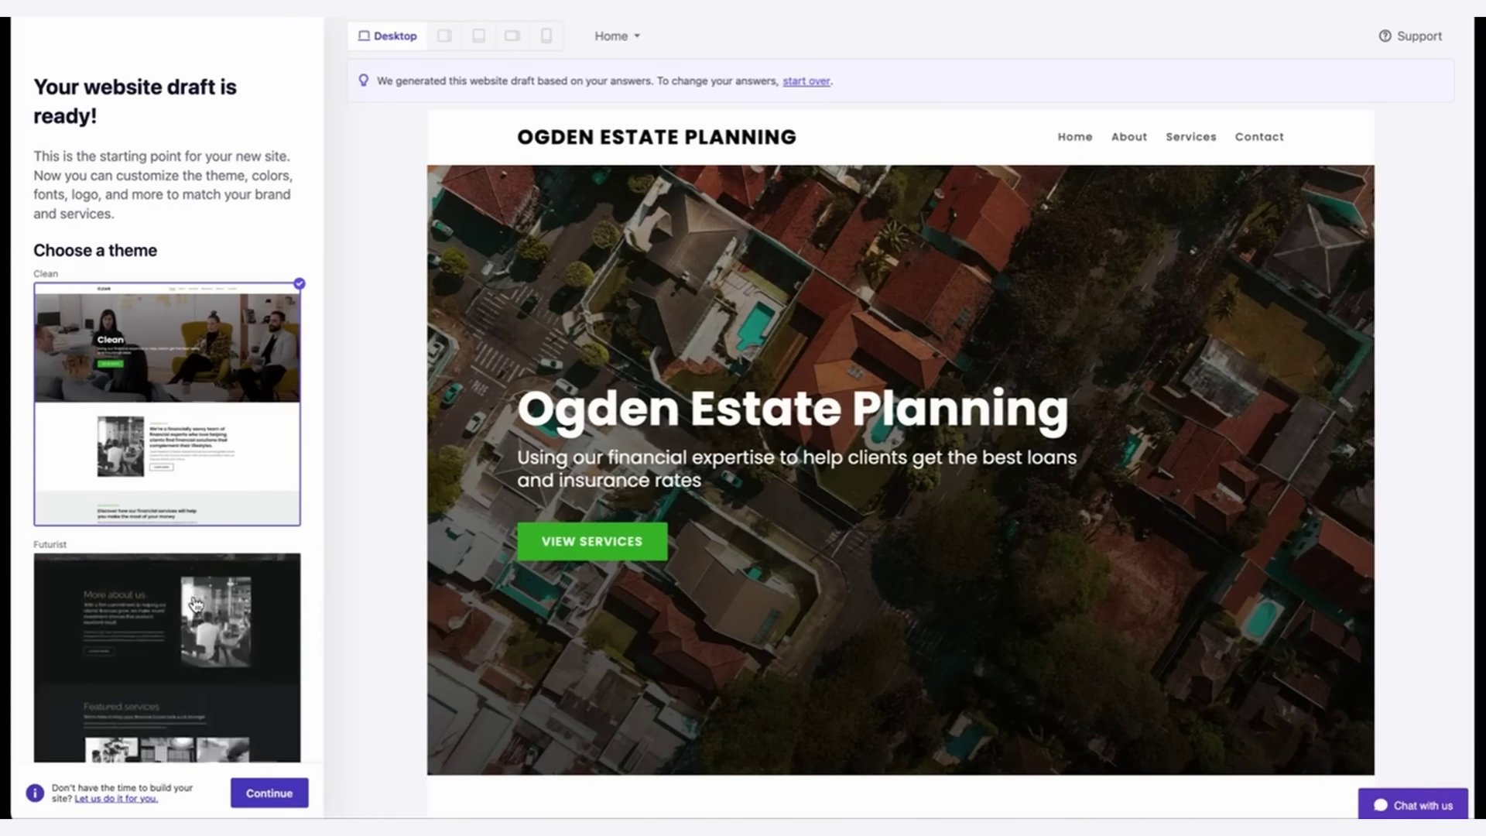
scroll(196, 604, down, 5)
click(269, 793)
click(269, 792)
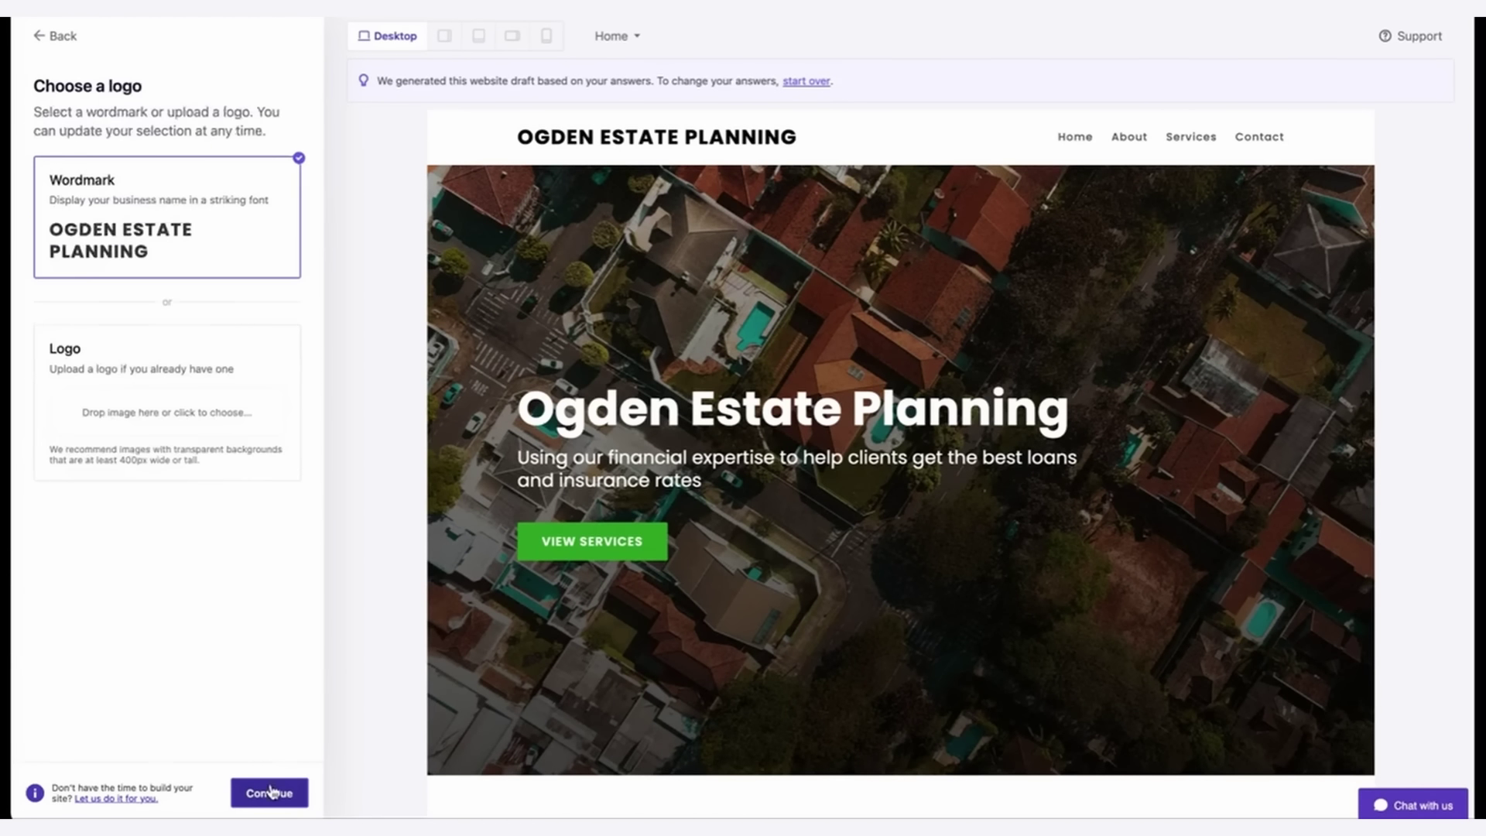
click(269, 792)
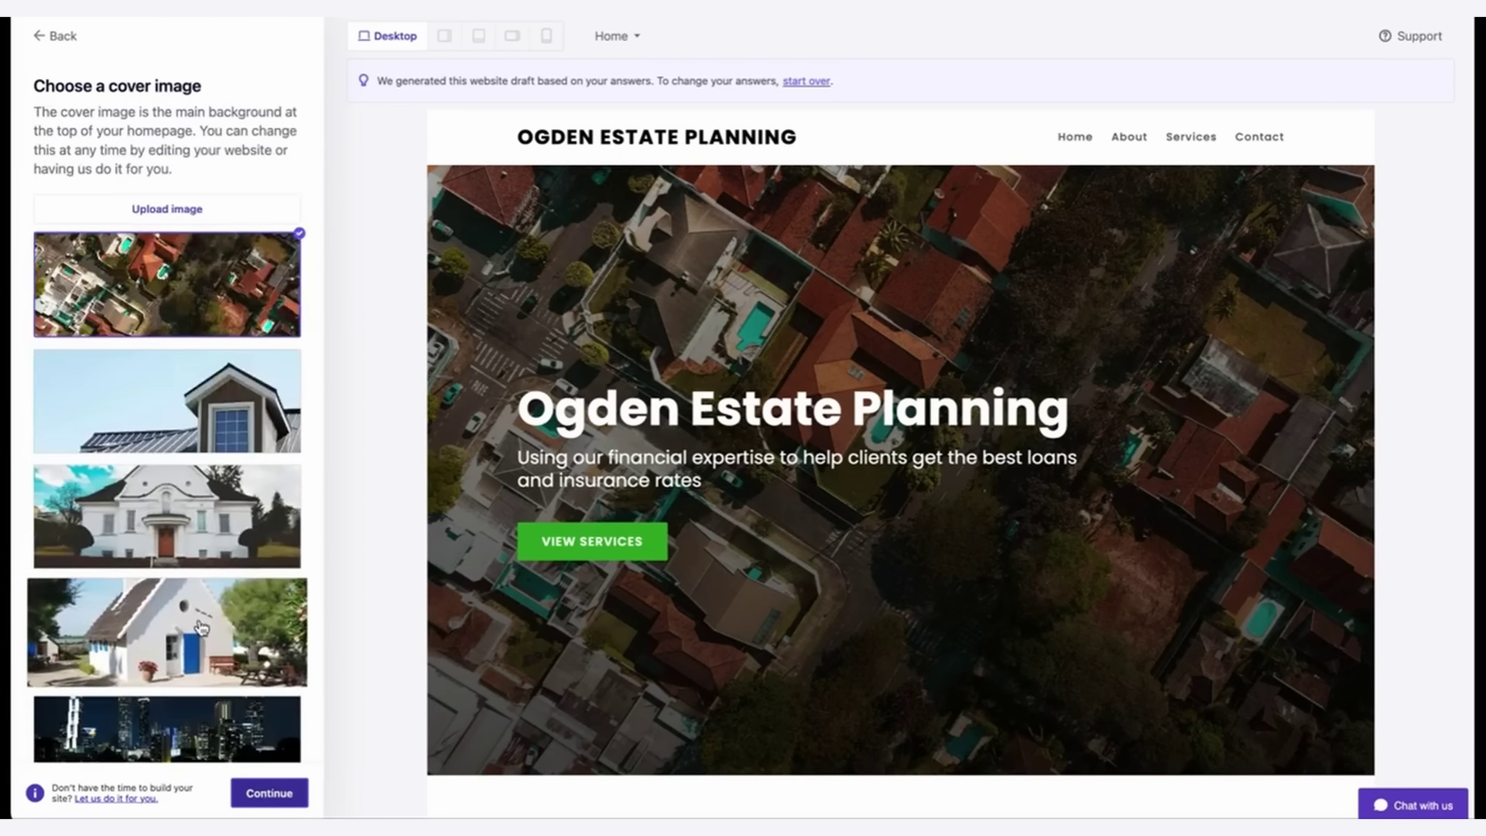
click(200, 627)
click(269, 792)
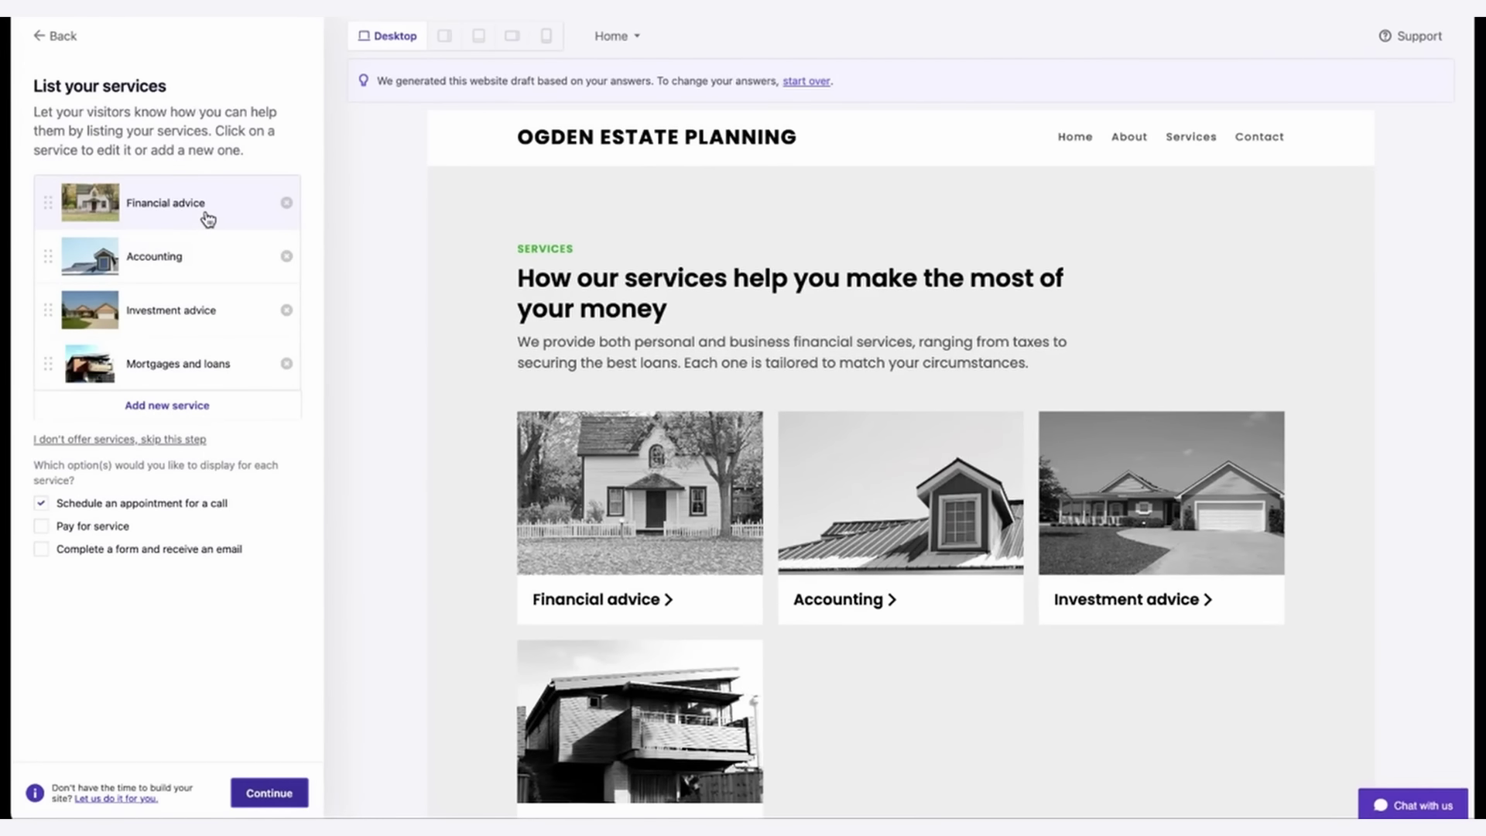
- Enable Pay for service on Financial advice, then place an Instagram Feed in Zyro's empty section
click(207, 216)
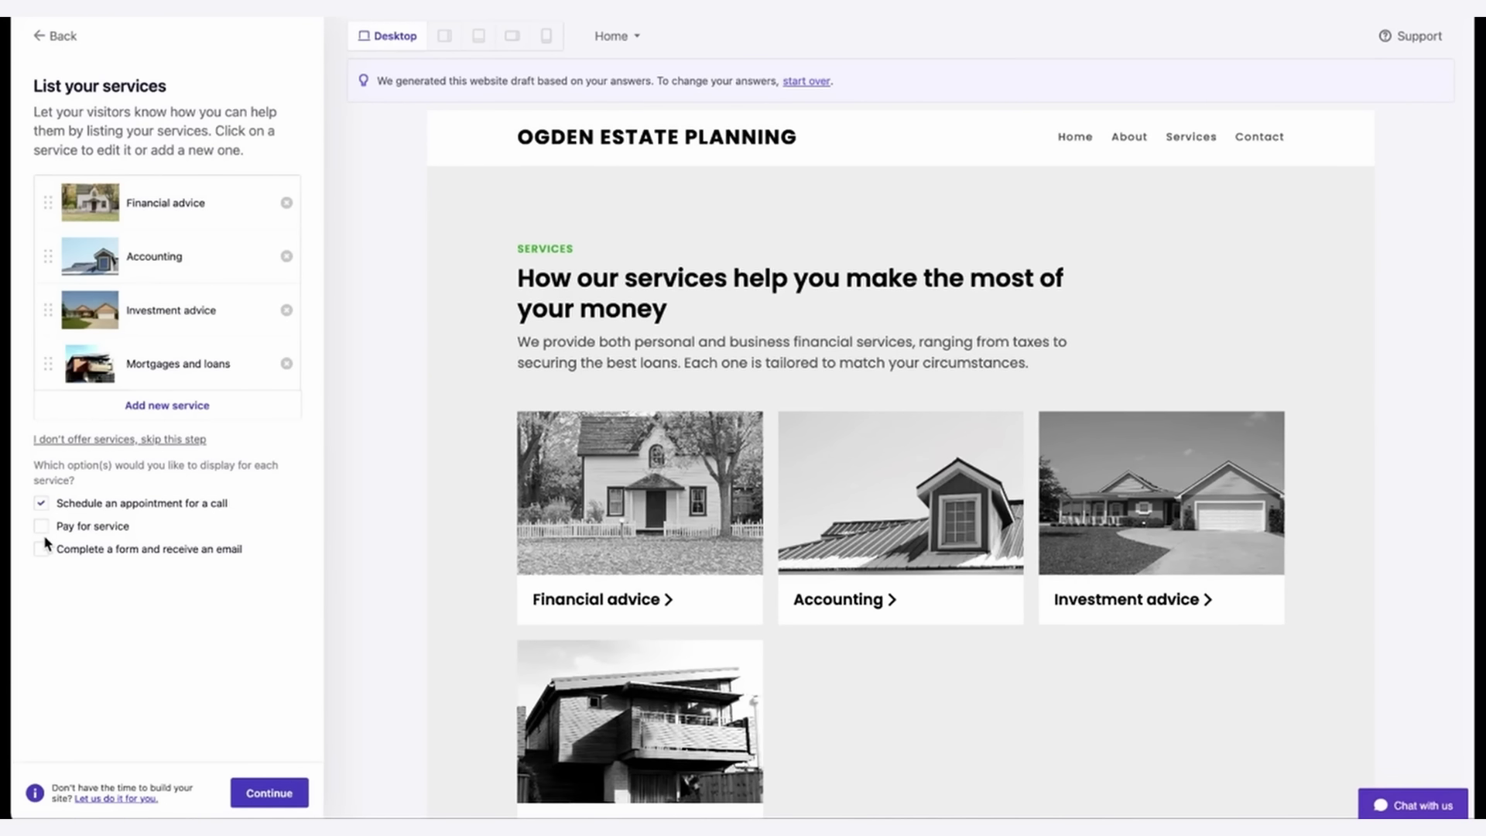
click(43, 526)
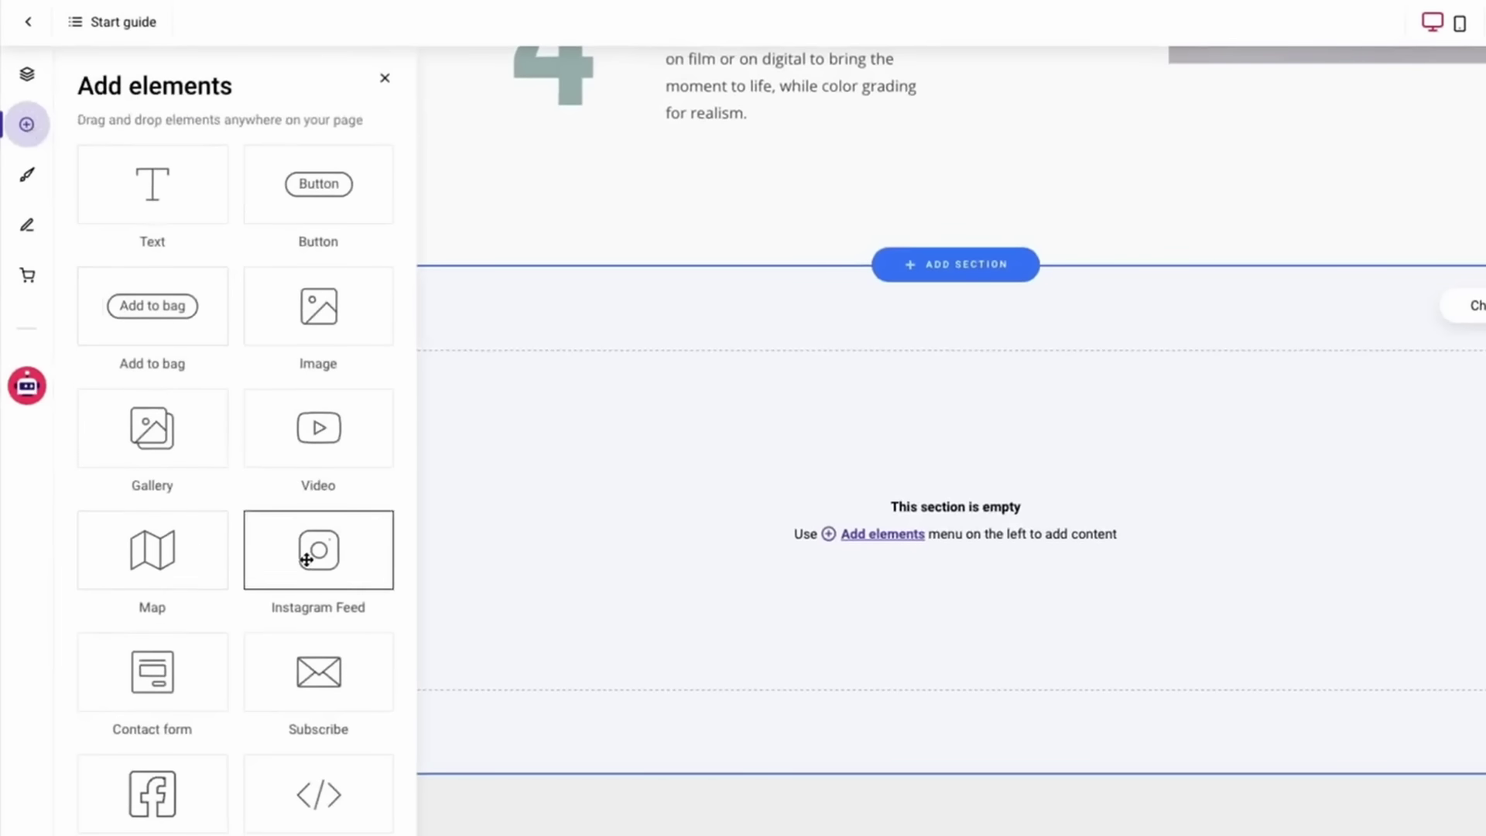
drag(307, 560, 731, 523)
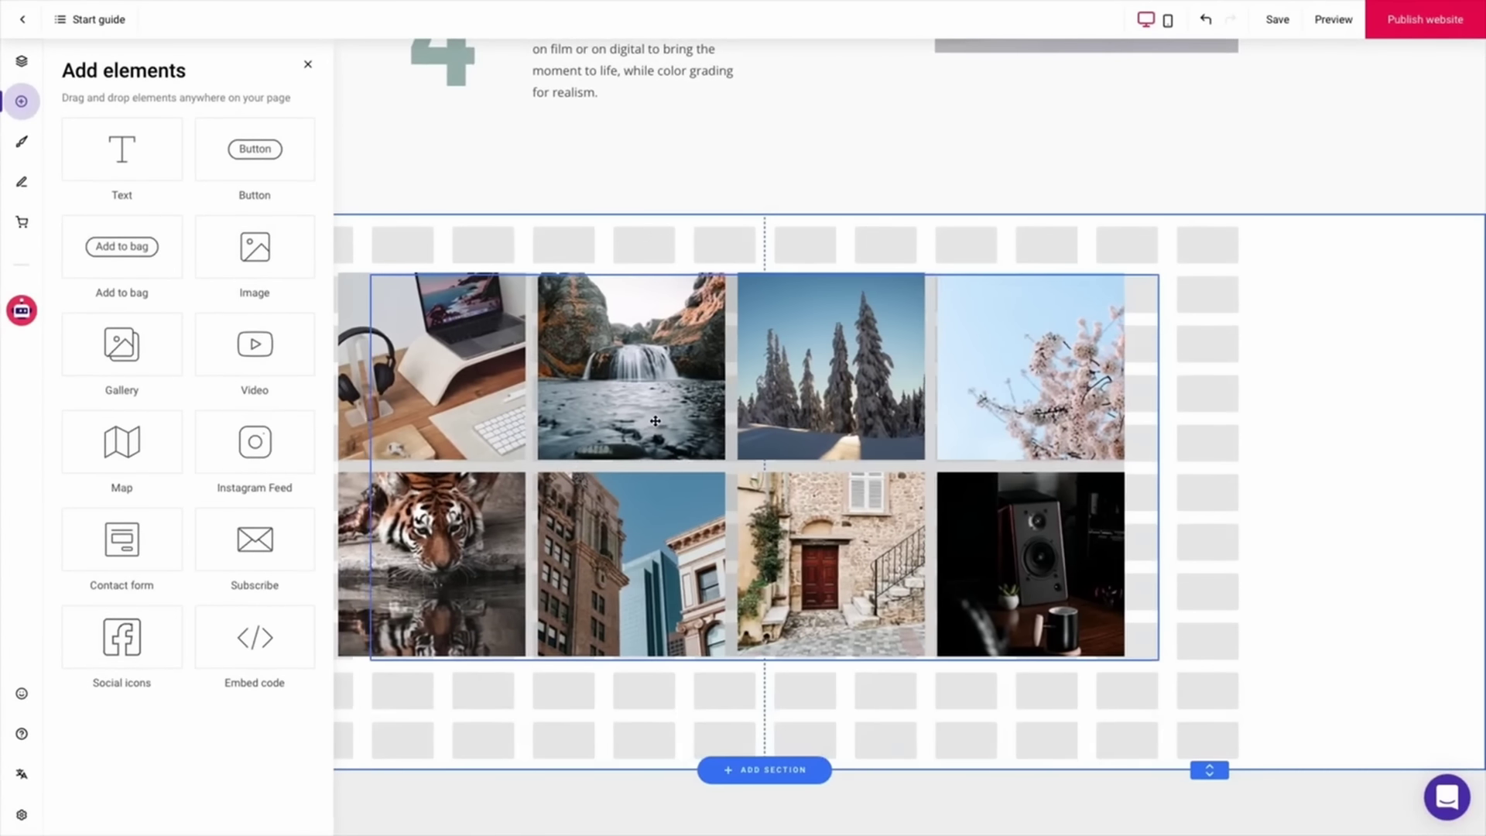
drag(654, 420, 660, 423)
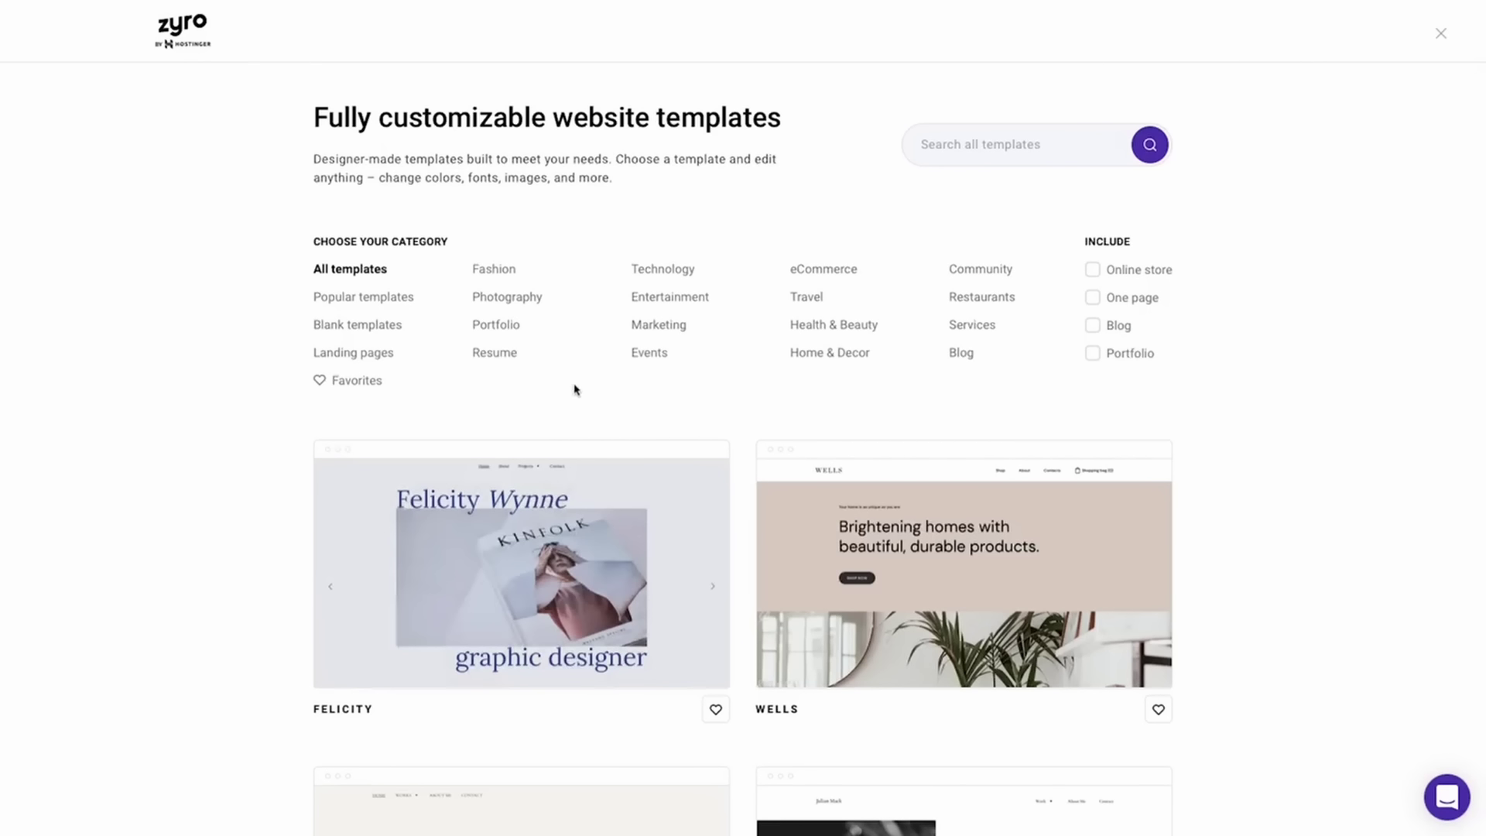
- Browse Zyro's Photography, Travel and Events template categories
click(502, 300)
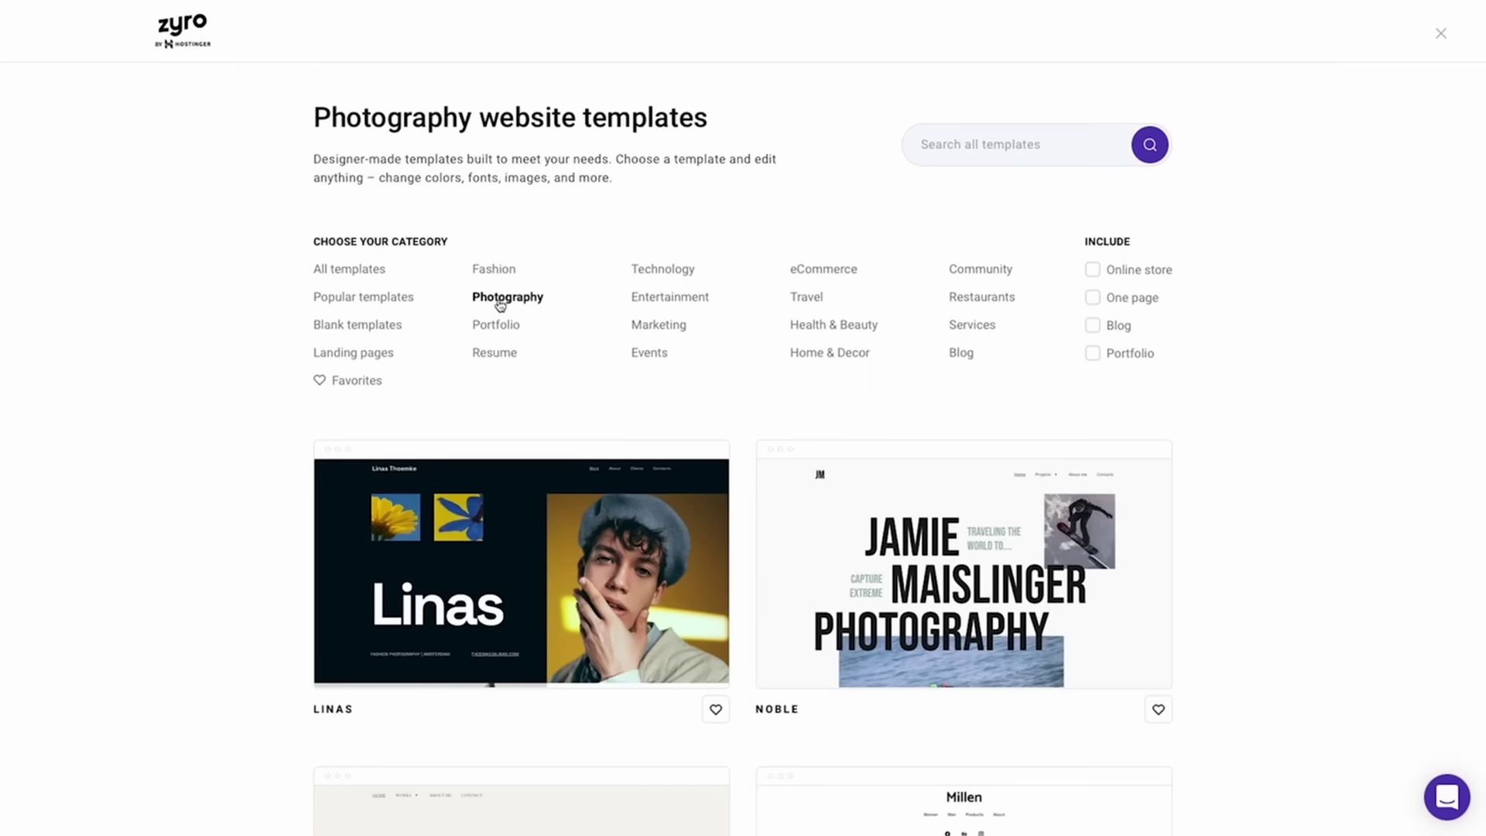
click(807, 300)
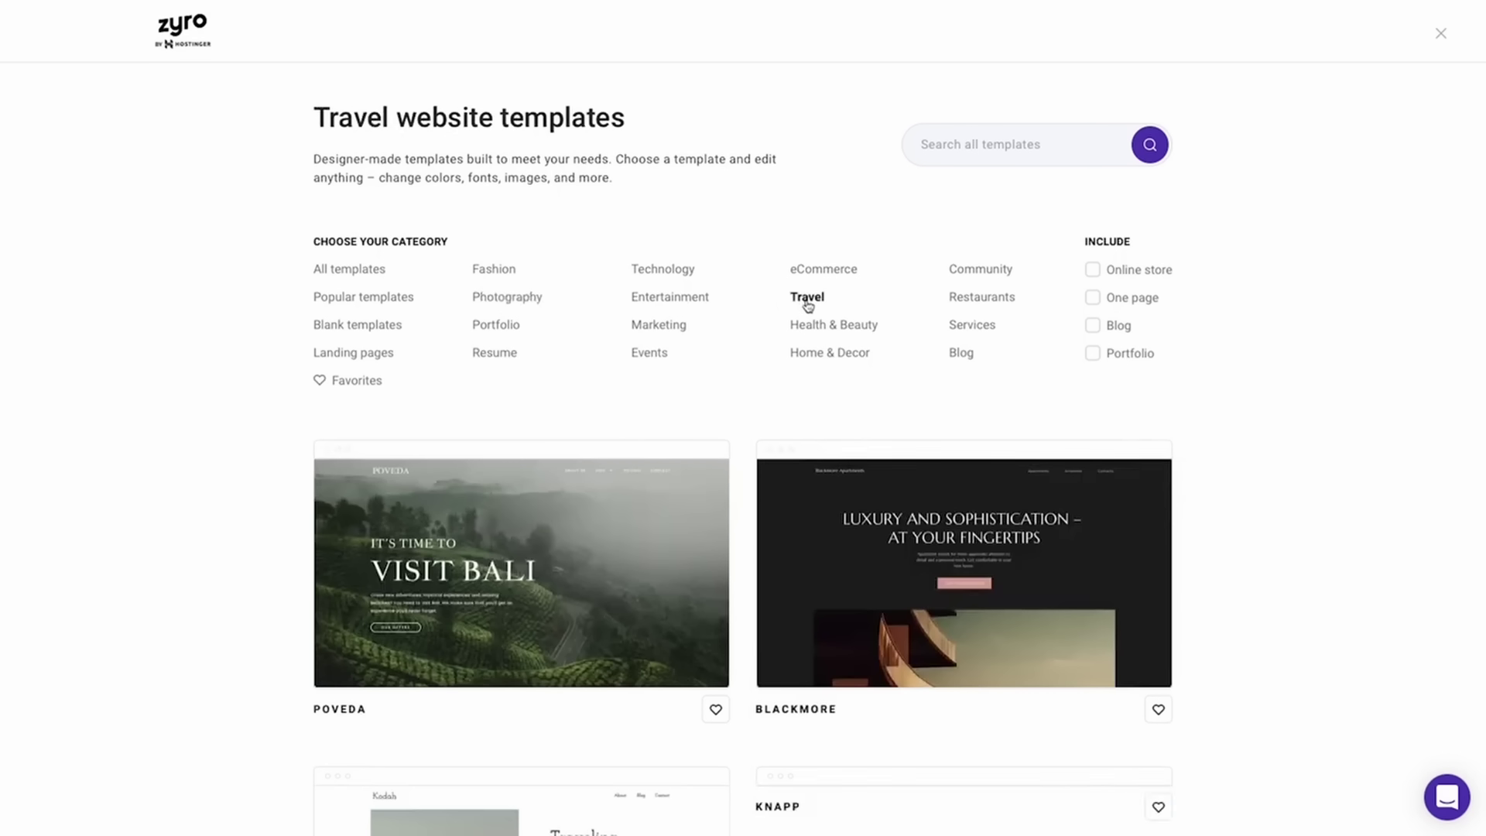
click(647, 356)
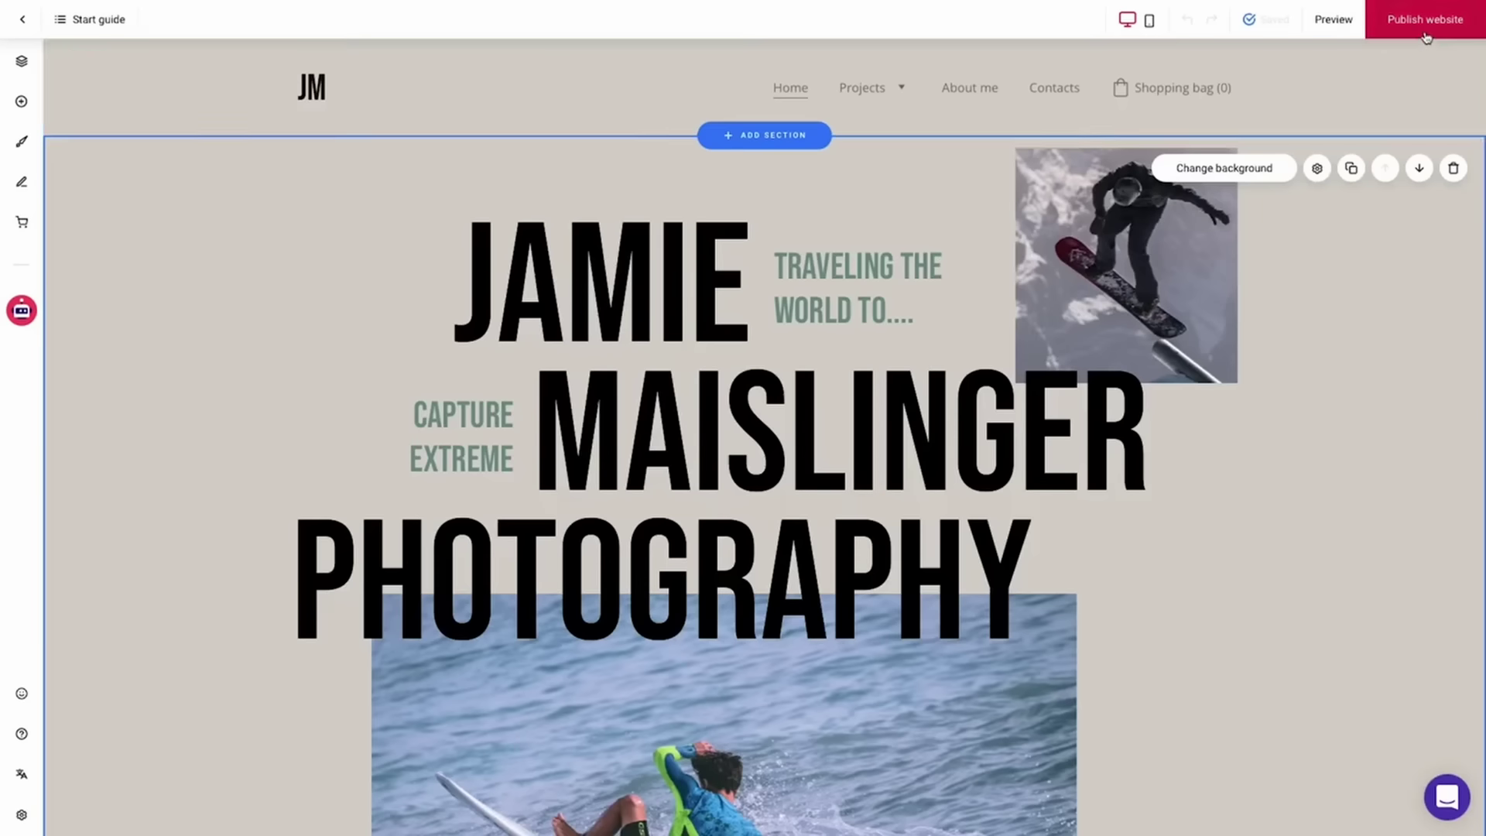
- Attempt publishing, check the dashboard and domain settings, and swap in the mid-air skateboarder photo
click(1428, 34)
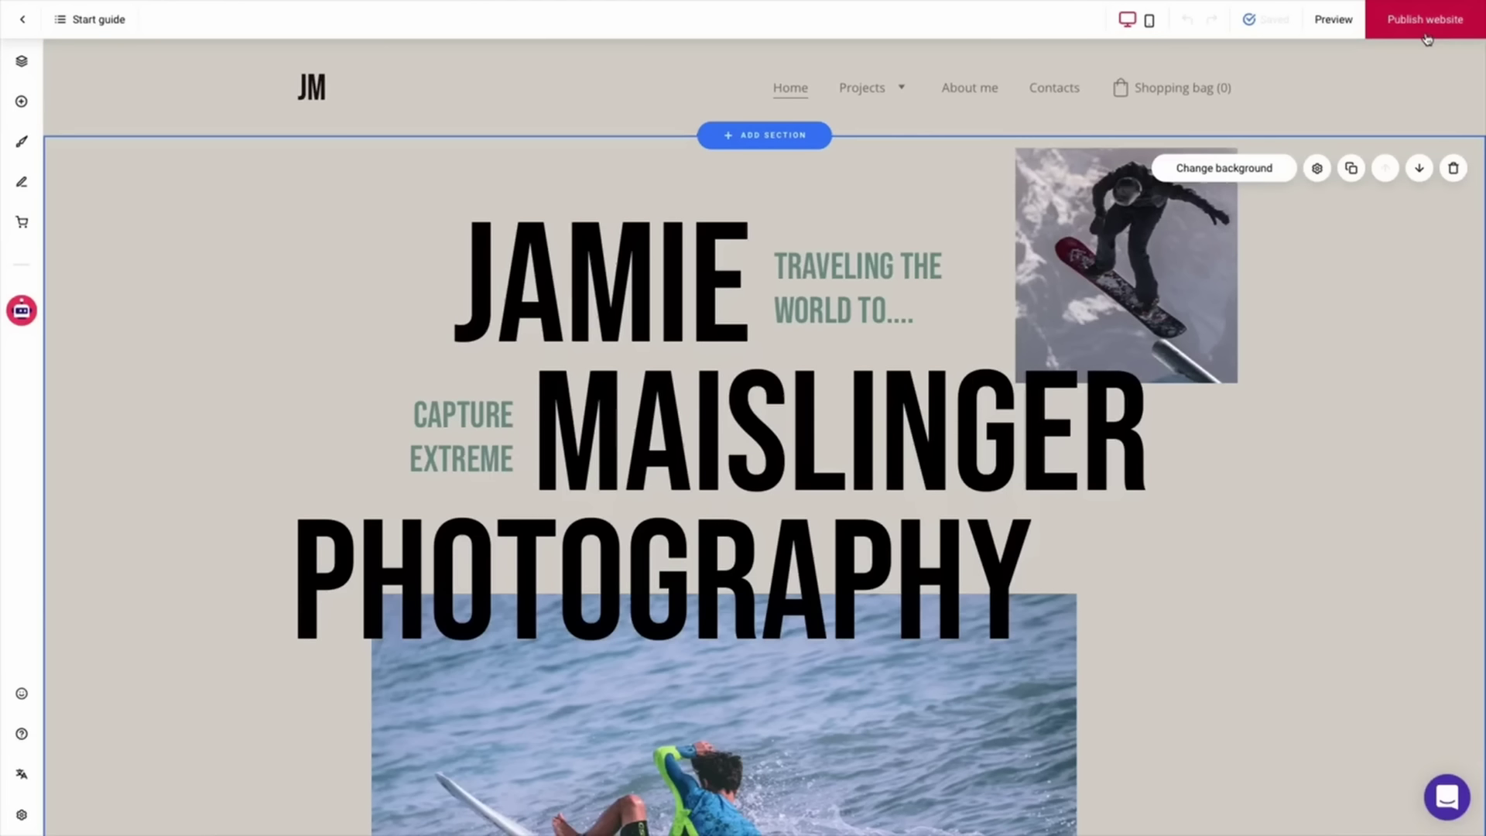
click(1428, 38)
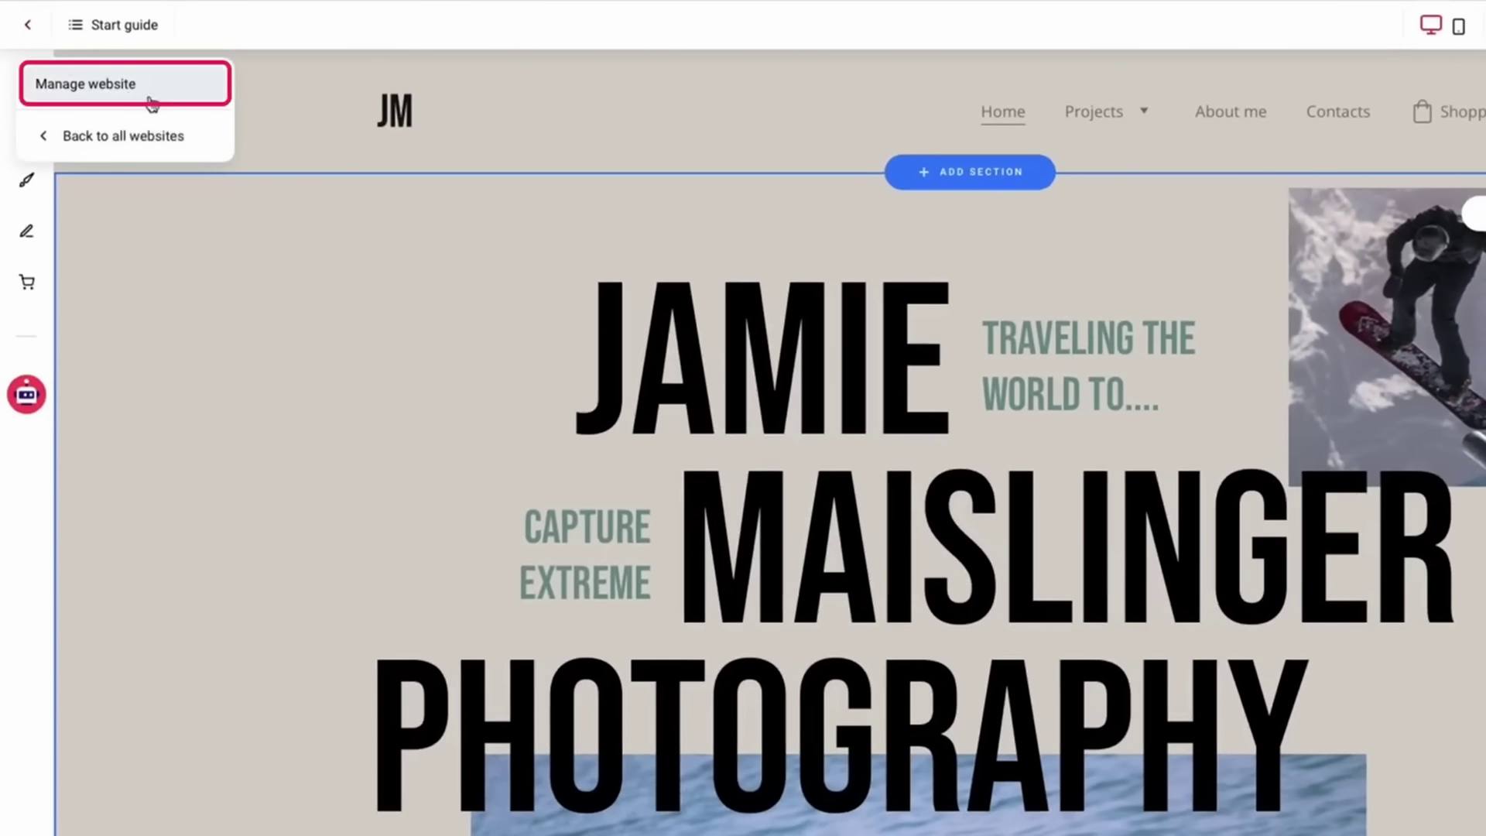
click(151, 104)
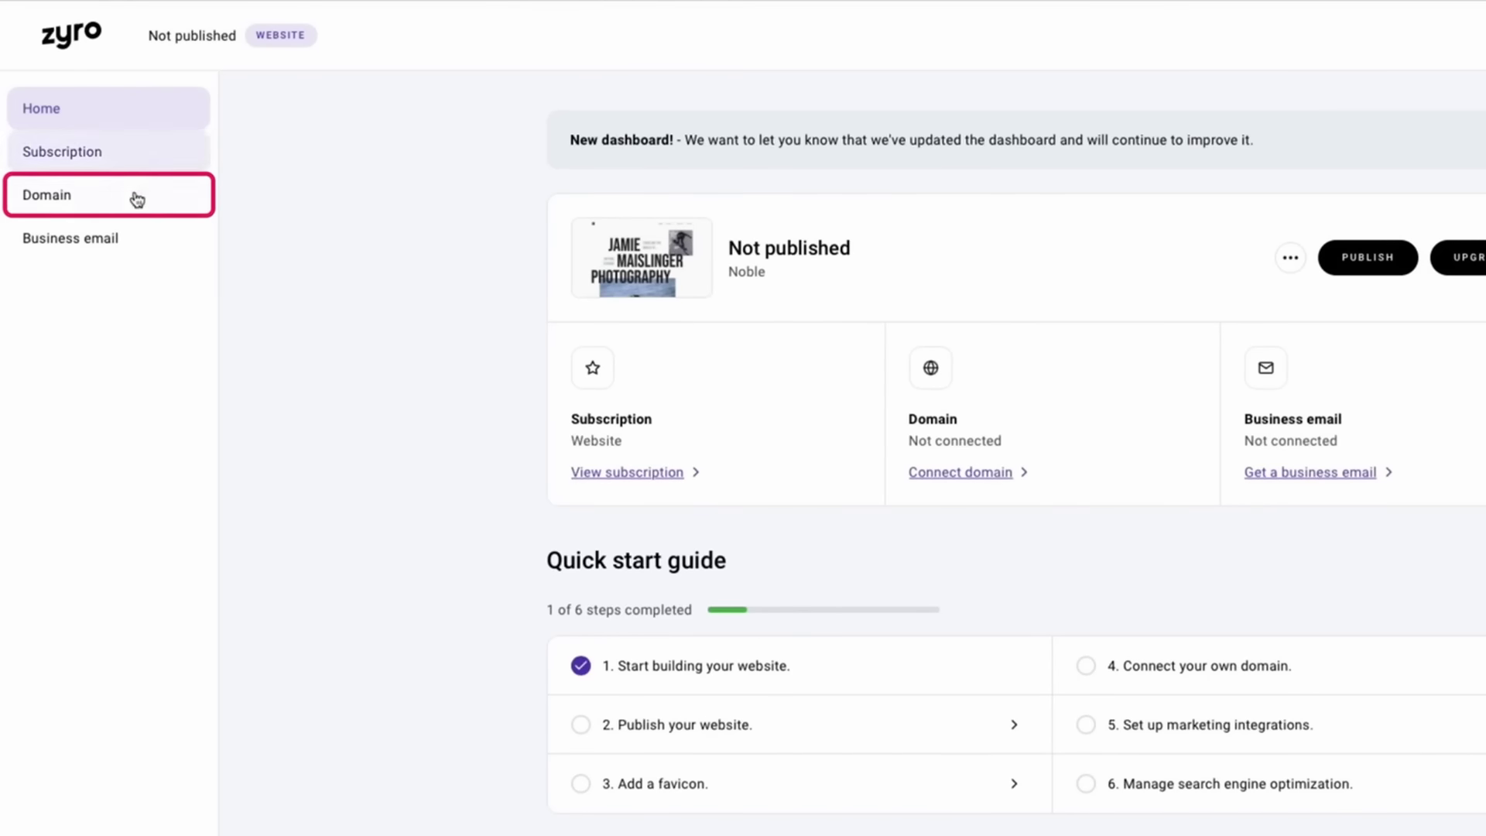
click(136, 206)
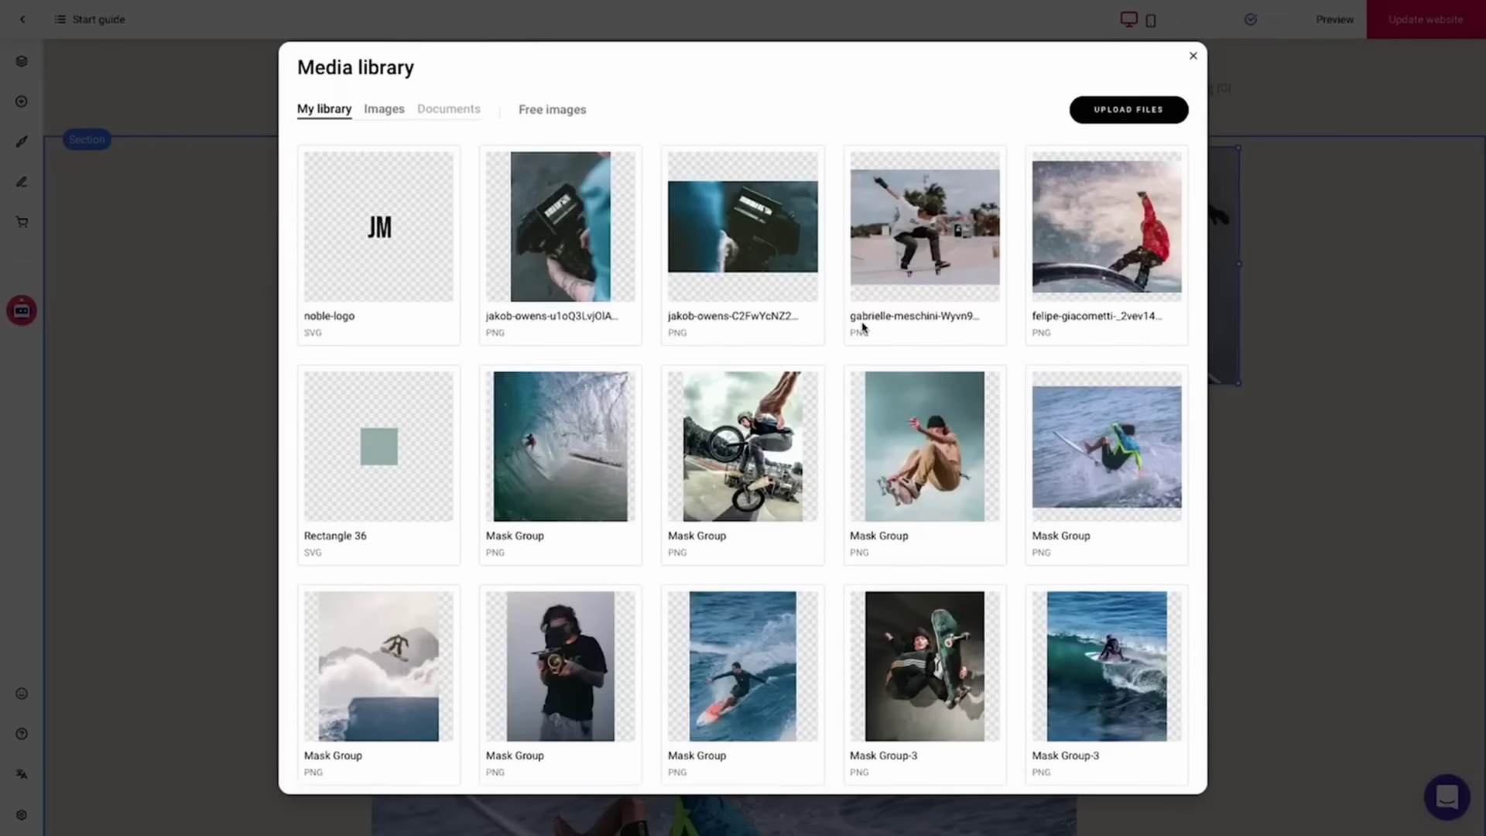
click(925, 447)
click(1314, 445)
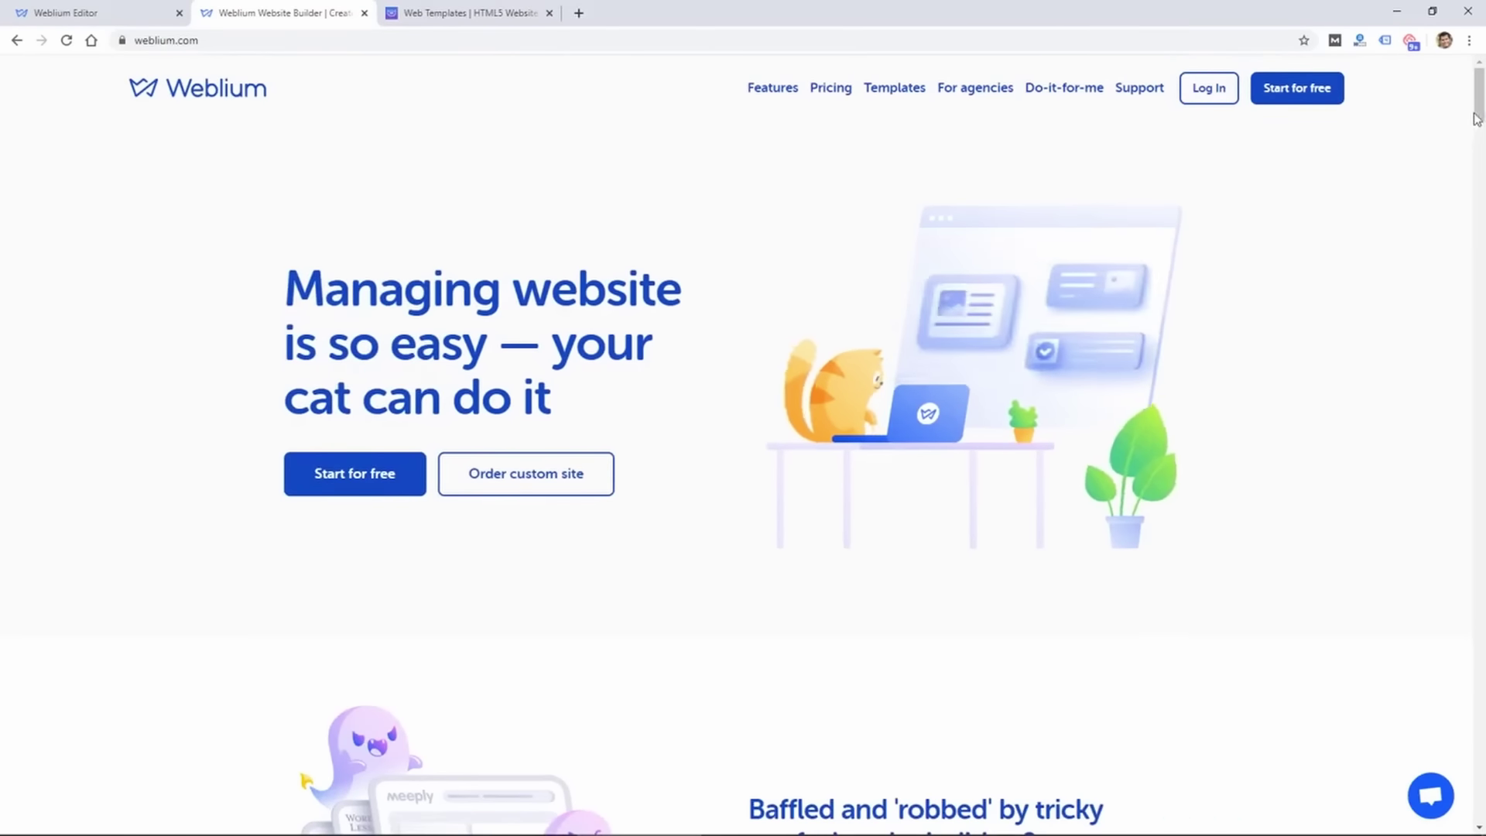
drag(1480, 113, 1481, 233)
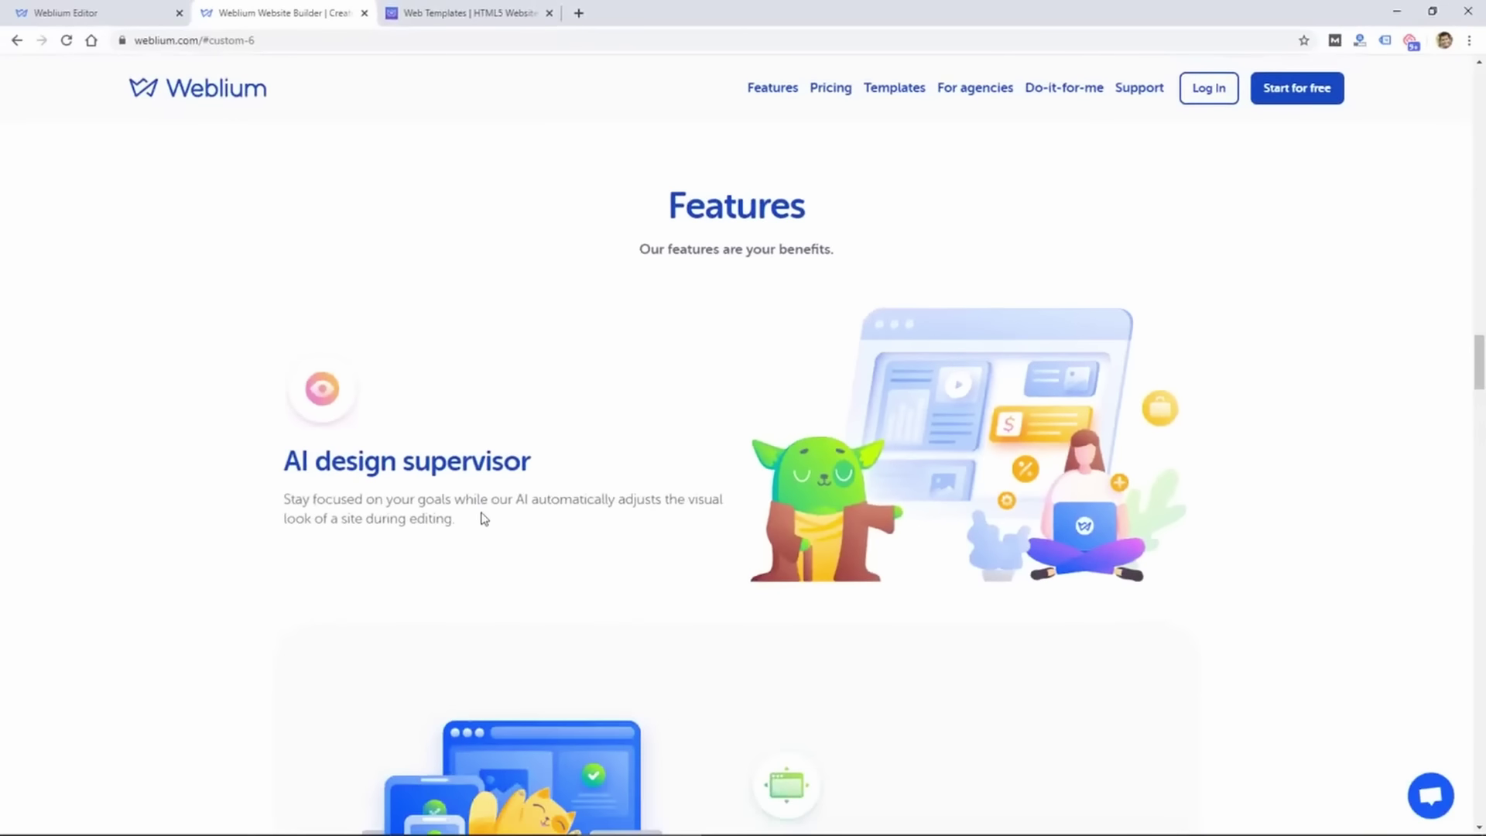
scroll(485, 518, down, 3)
scroll(785, 466, down, 5)
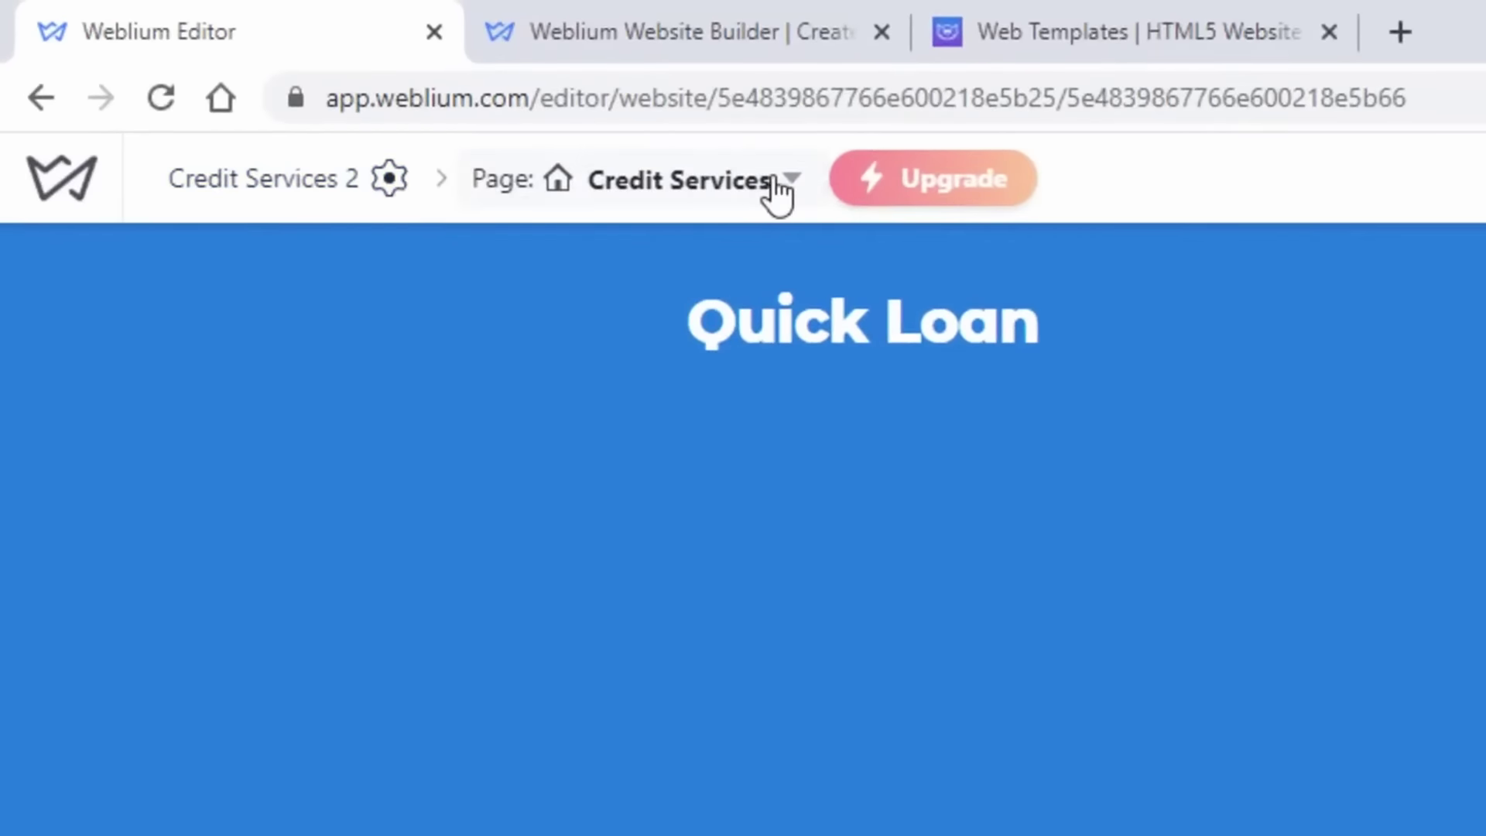
- Apply the orange Ambipom colour palette to the whole Quick Loan site
click(776, 184)
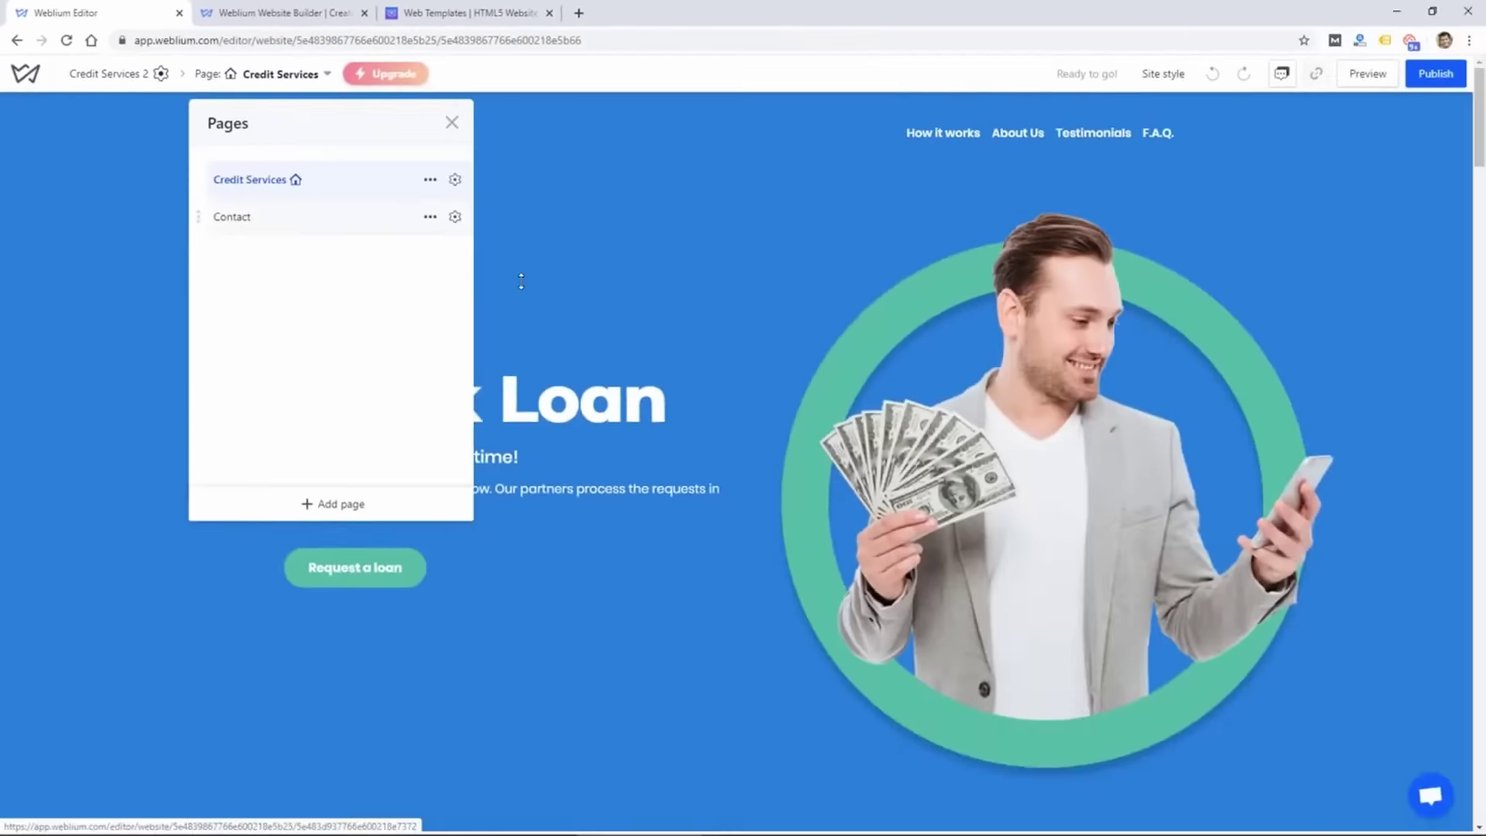
scroll(767, 391, down, 3)
scroll(767, 392, down, 3)
scroll(813, 558, up, 6)
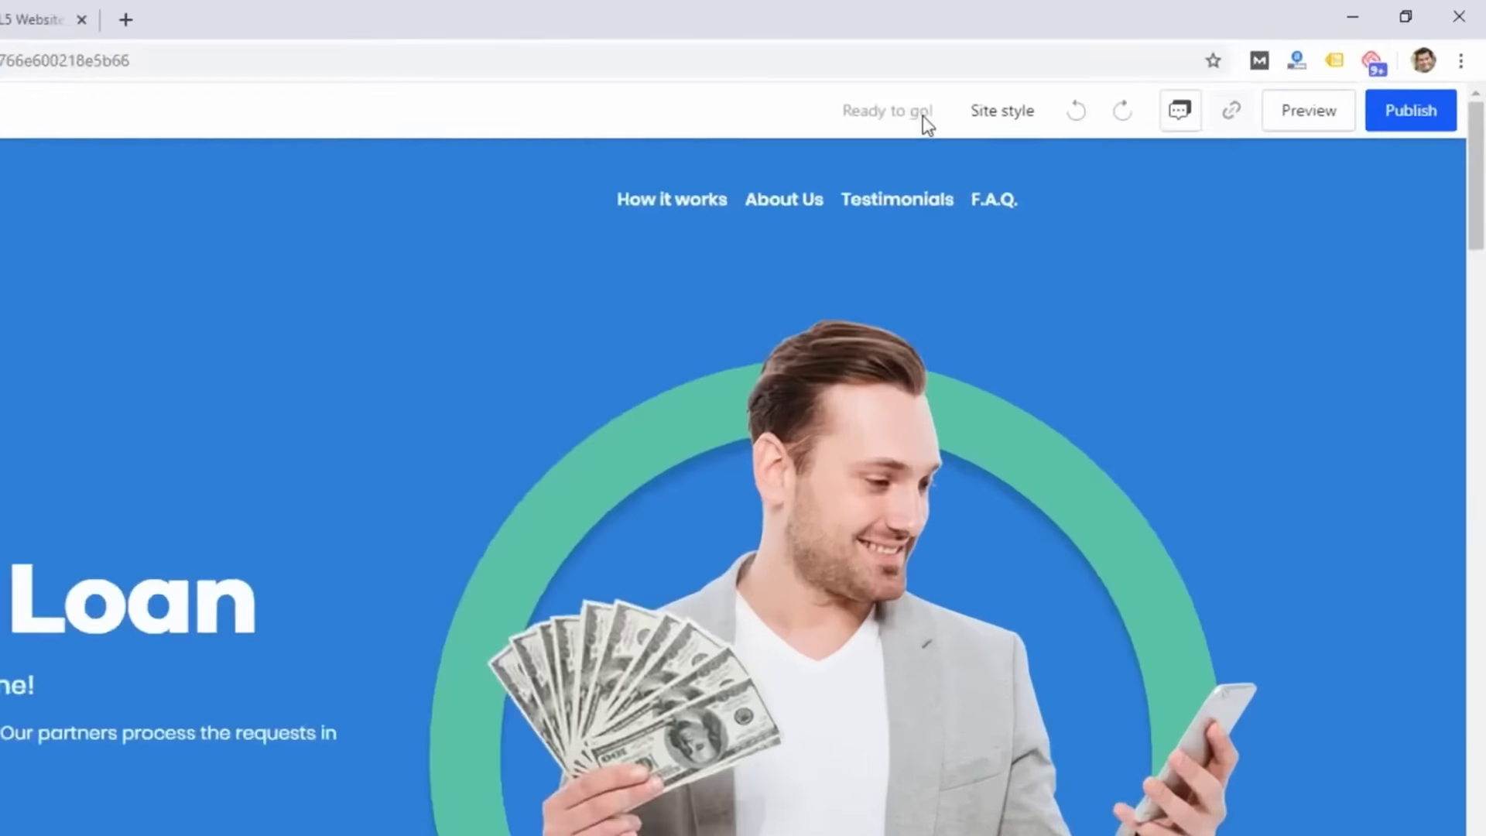
click(1163, 73)
scroll(1231, 524, down, 3)
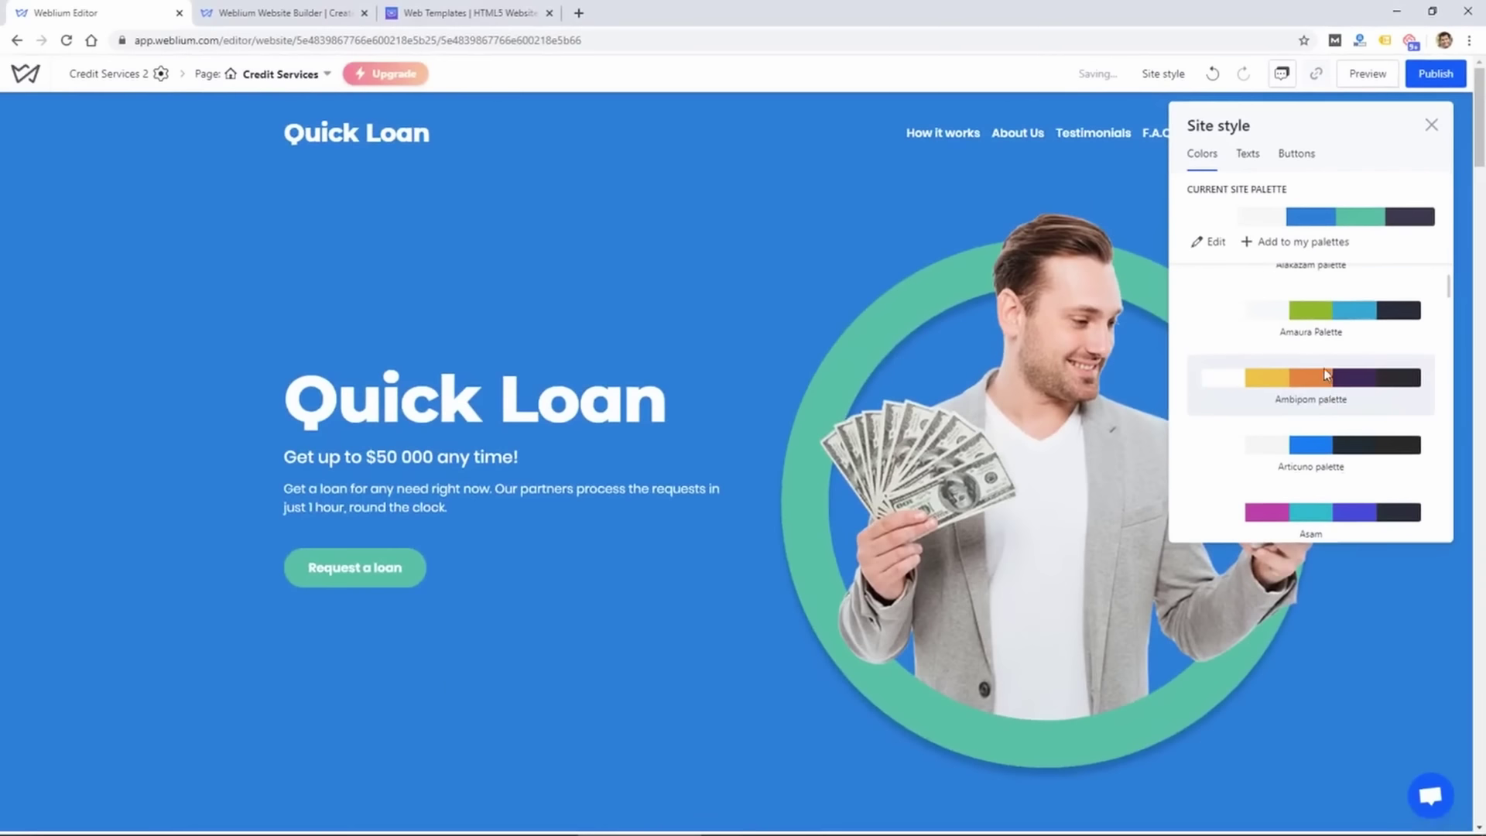
click(1266, 555)
- Inspect the Quick Loan hero title's colour choices and the site's font pairings
click(464, 401)
drag(667, 401, 442, 404)
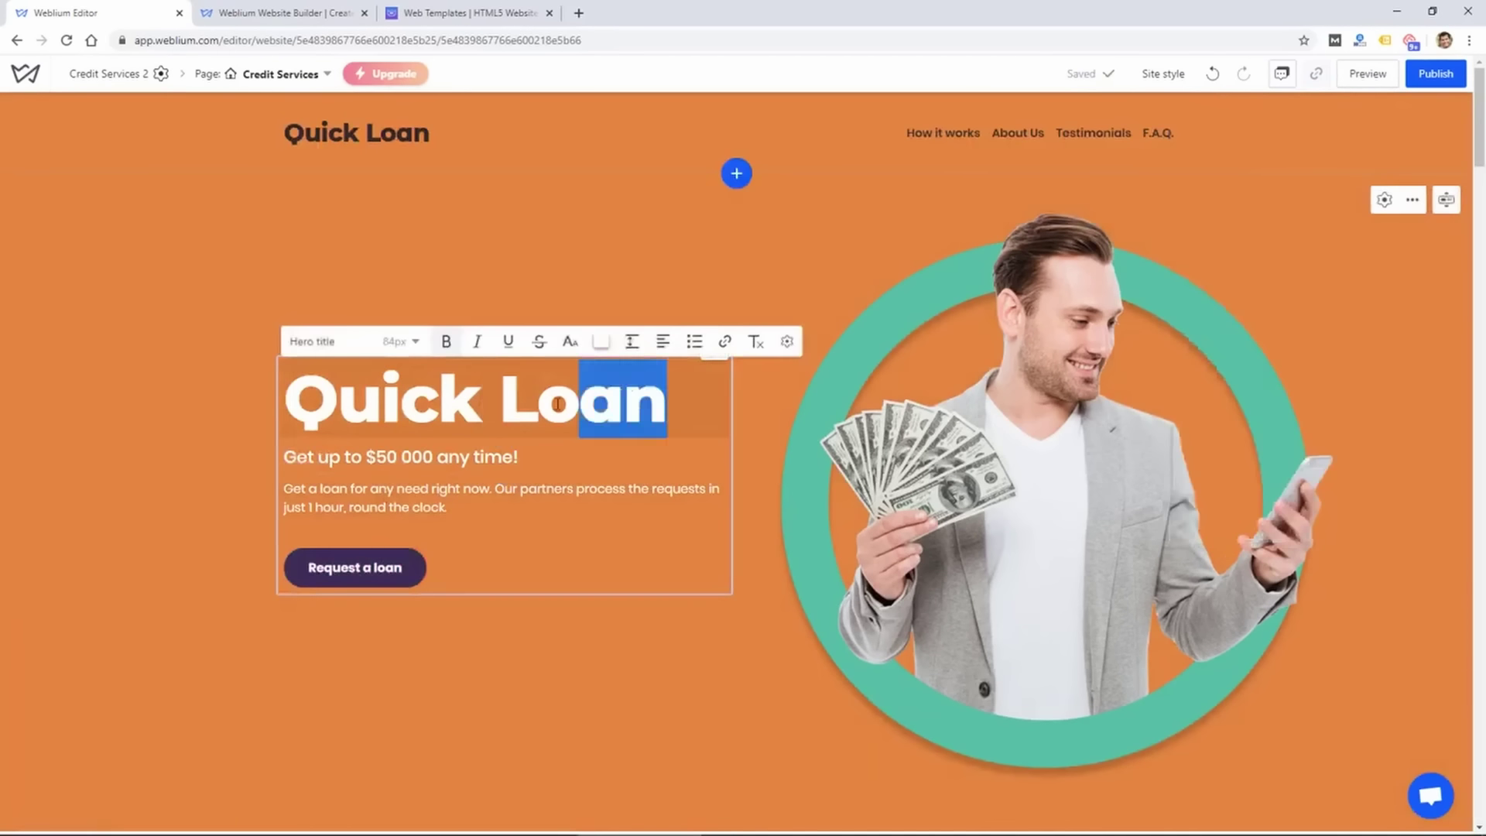
click(600, 342)
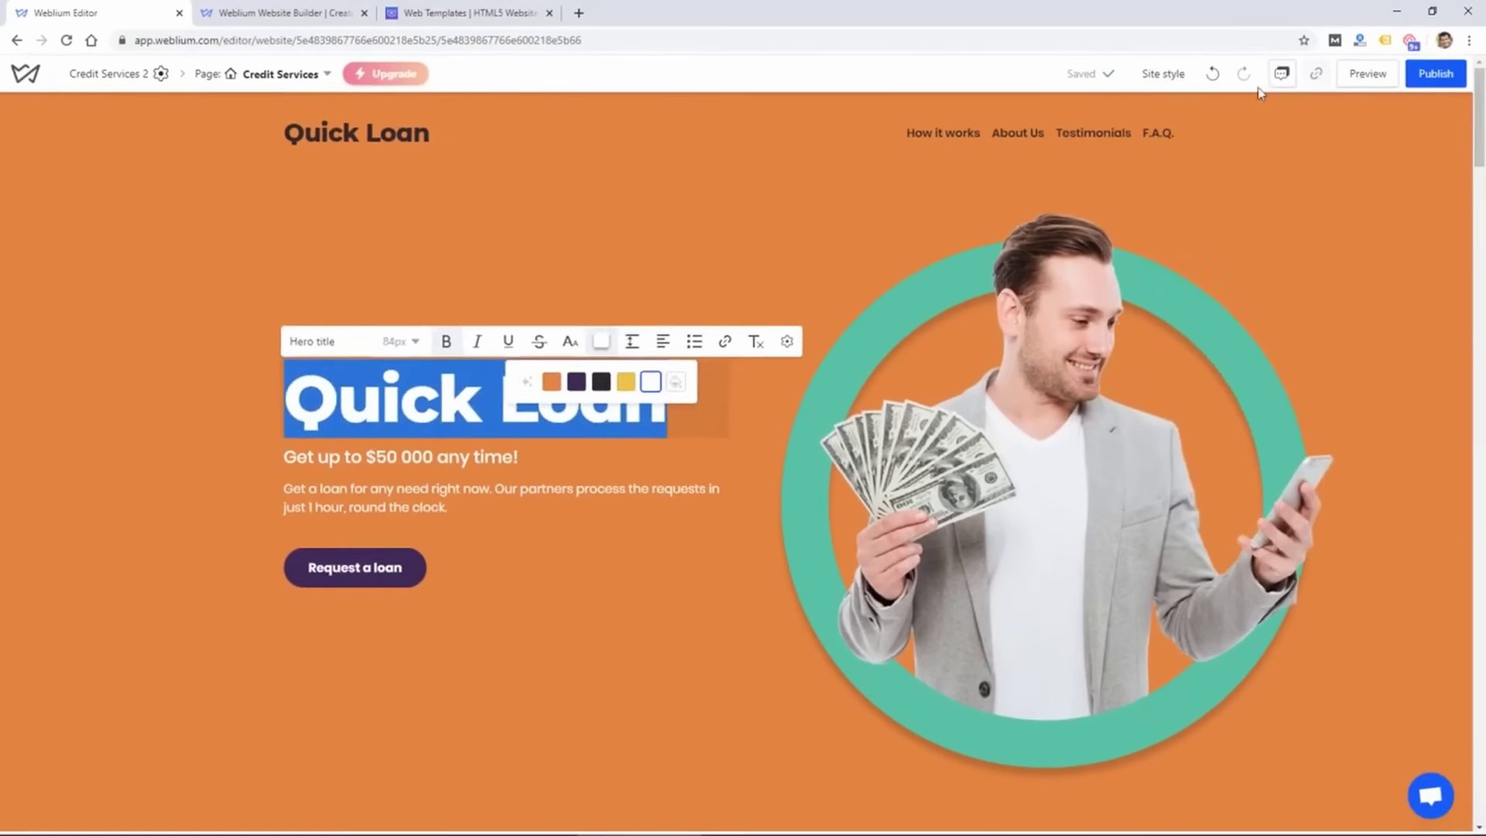
click(1162, 73)
scroll(1335, 441, down, 3)
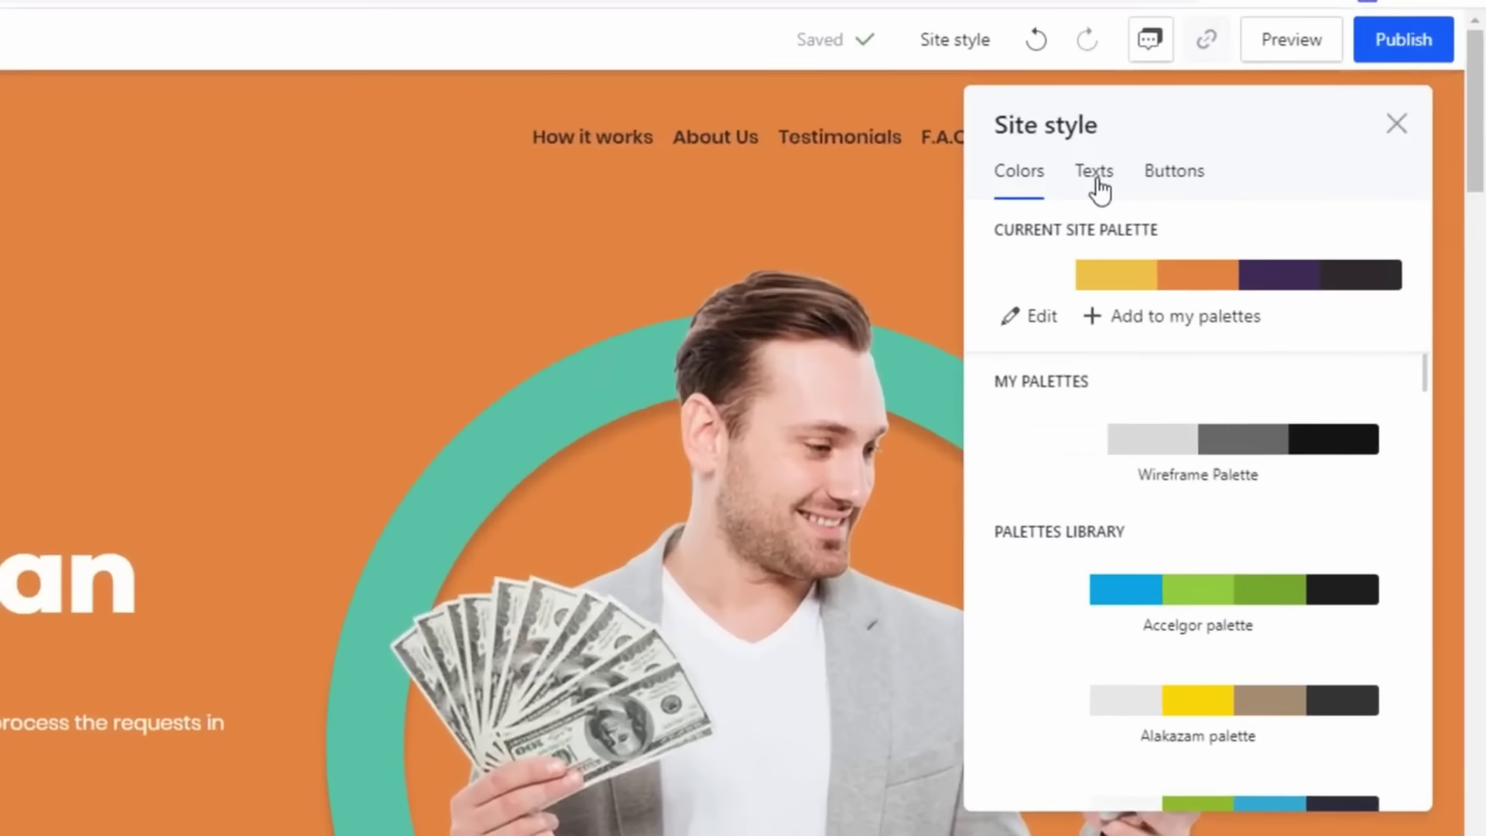
click(1247, 153)
scroll(1312, 441, down, 3)
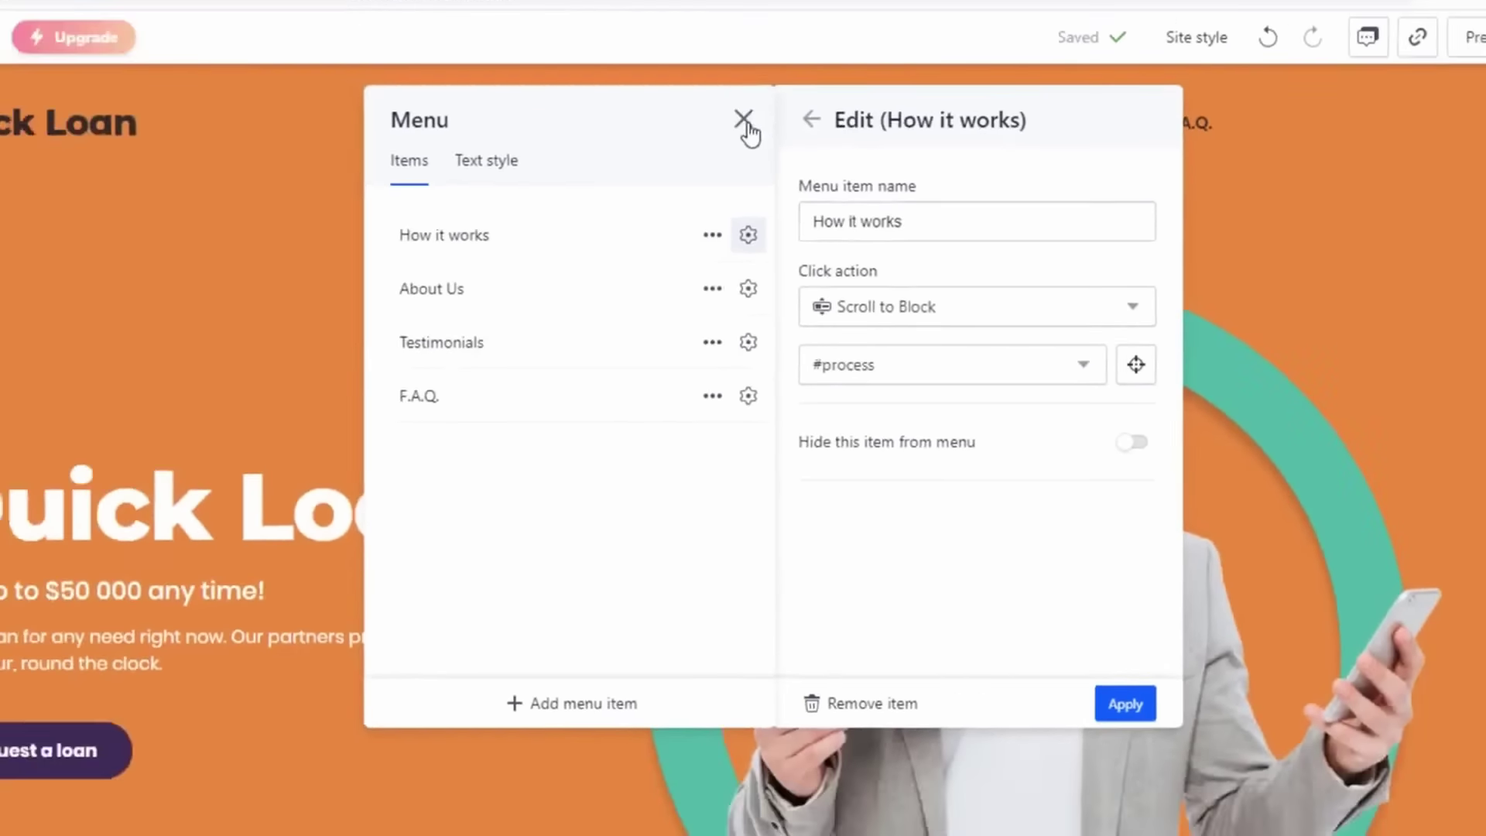
- Close the menu item editing and switch to the Contact page
click(693, 114)
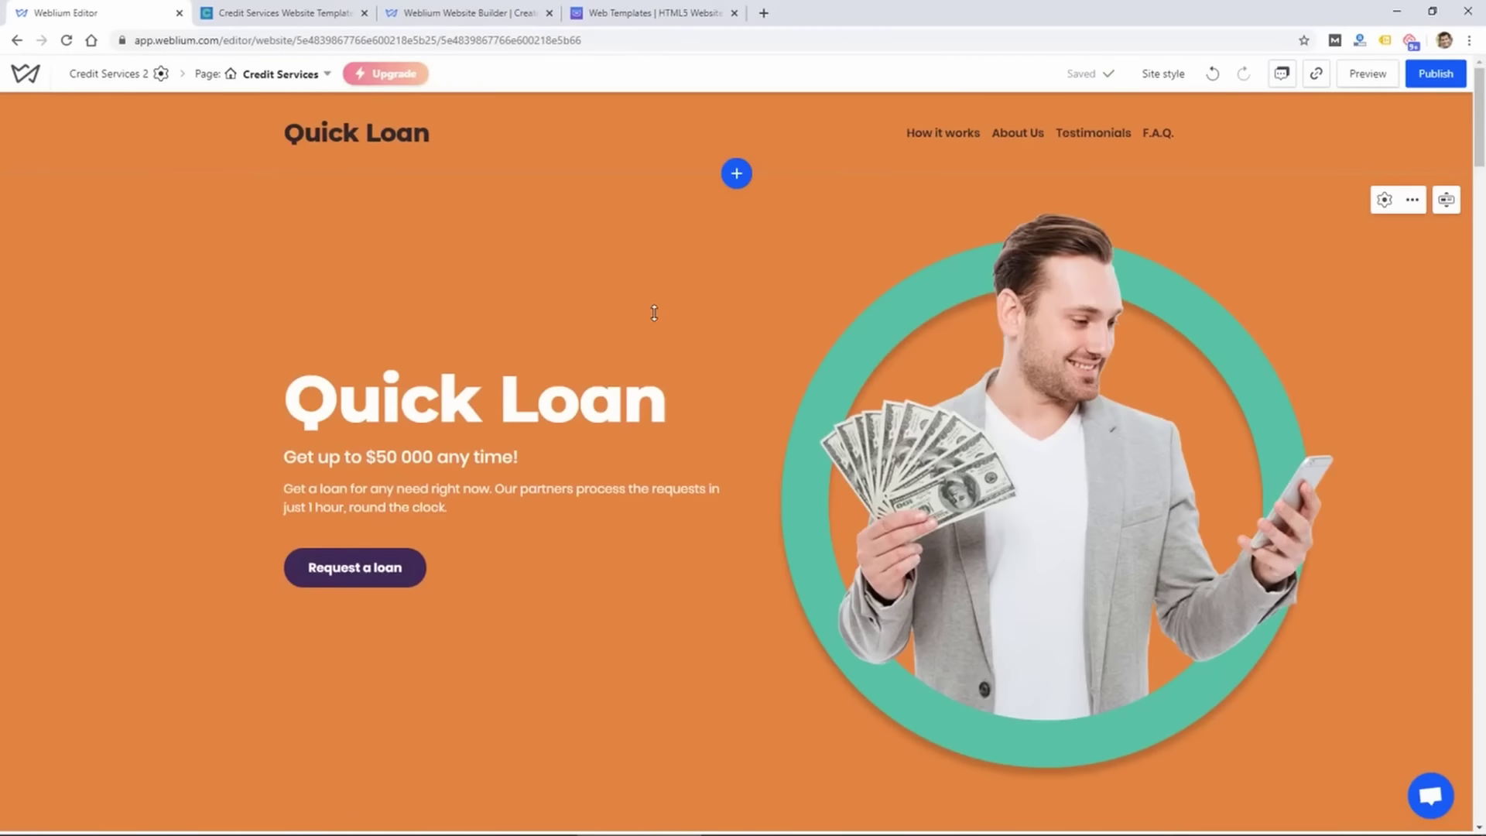
click(281, 73)
click(401, 293)
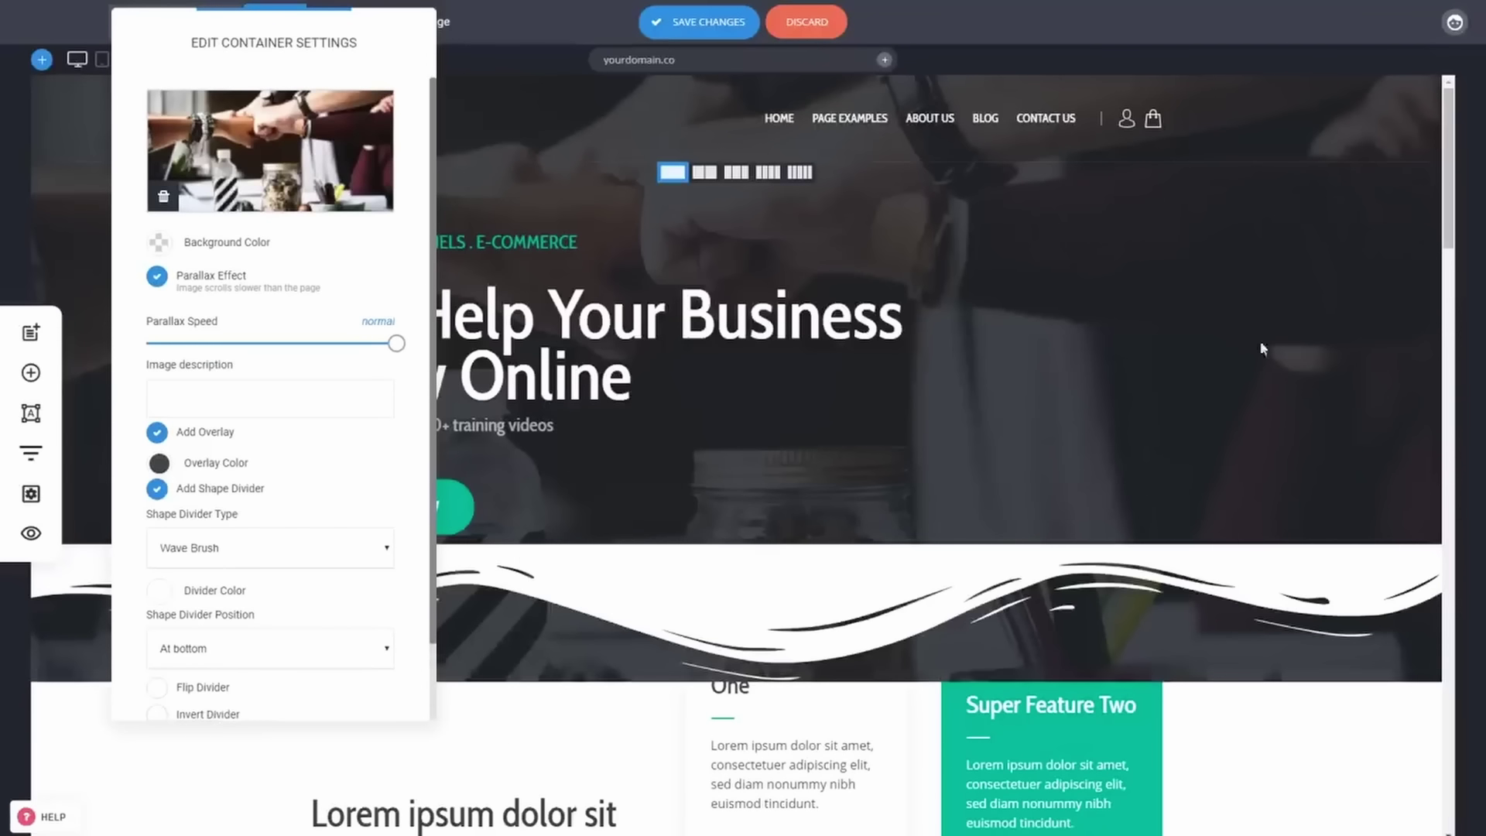
scroll(193, 658, down, 2)
- Invert the hero's Wave Brush divider and bring up the Add Block gallery
click(157, 627)
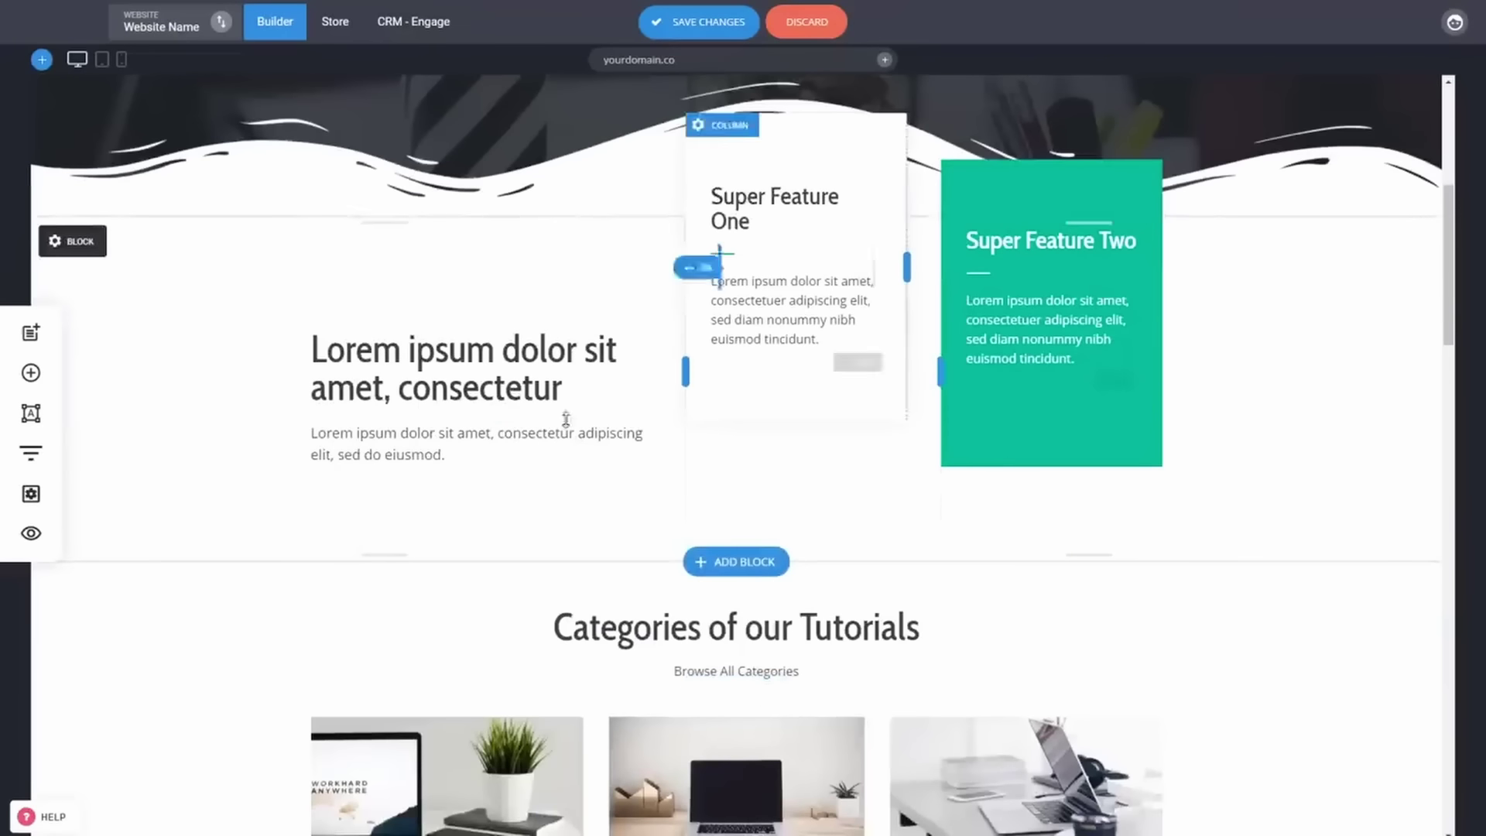
click(31, 373)
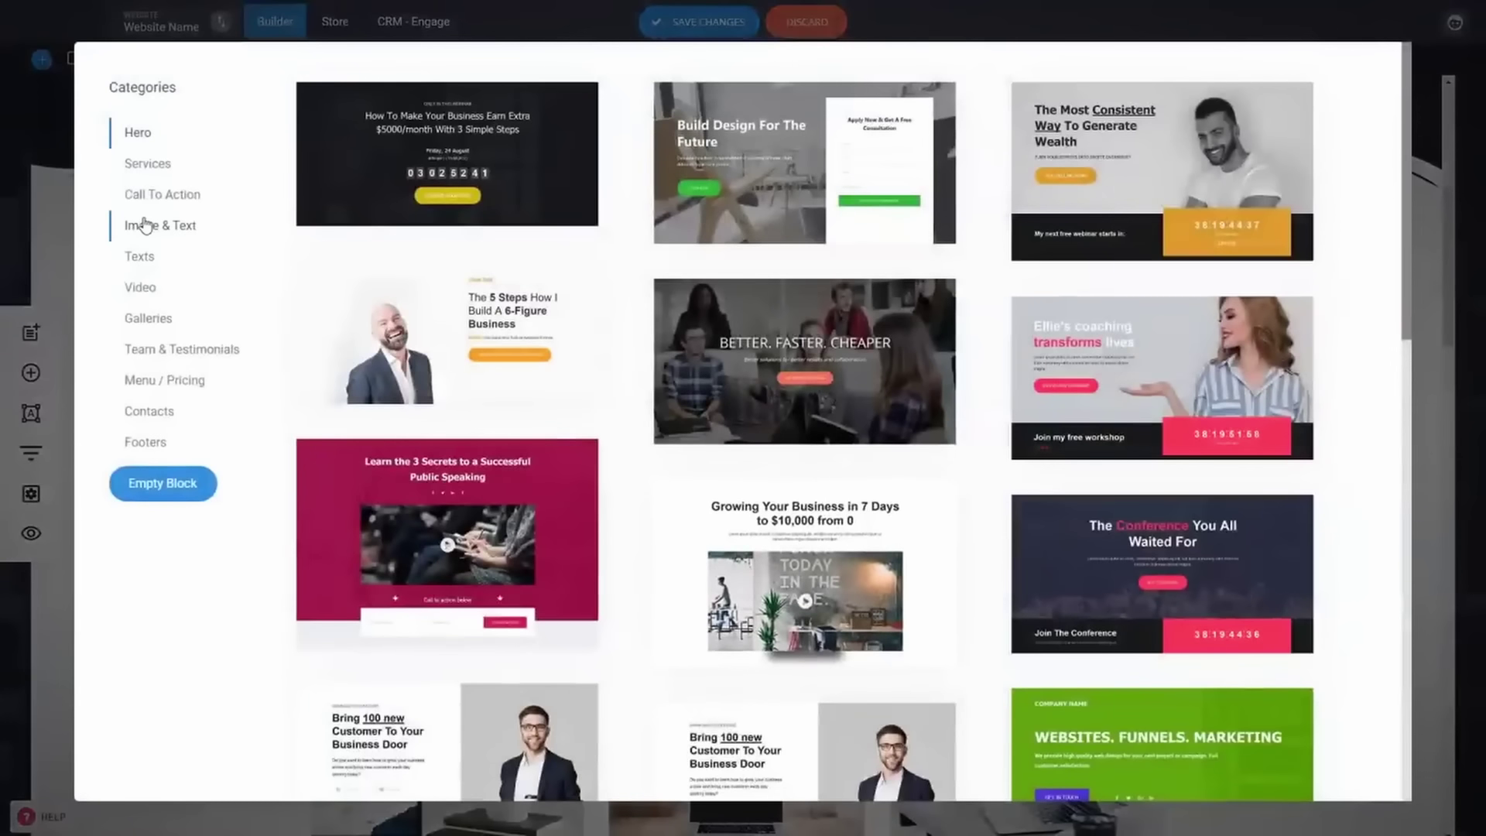
- Insert the Video category's 'Do Things Differently' block and preview the page in Phone View
click(144, 224)
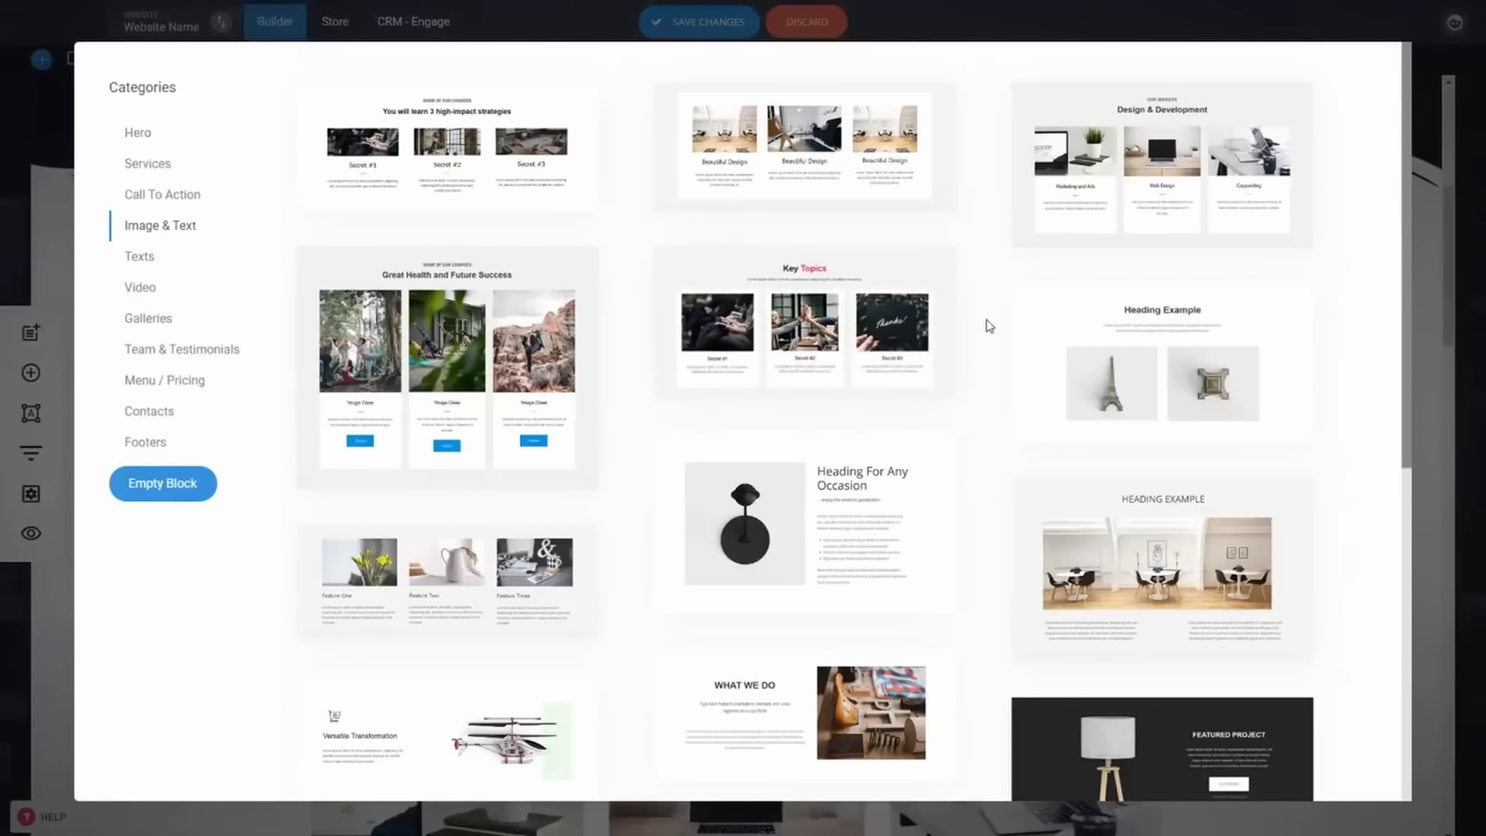
click(140, 288)
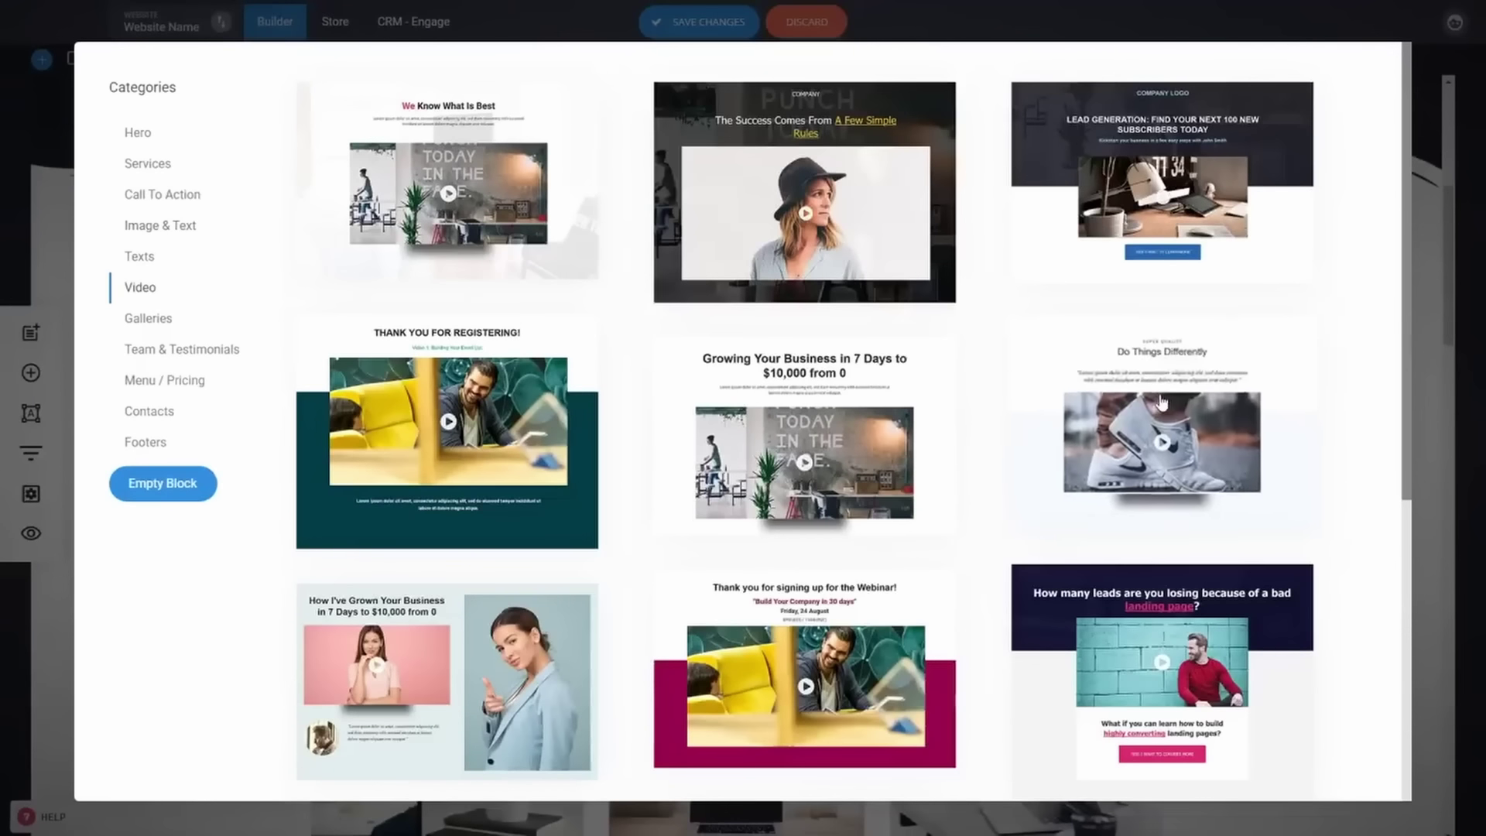
scroll(1162, 405, down, 3)
click(1161, 291)
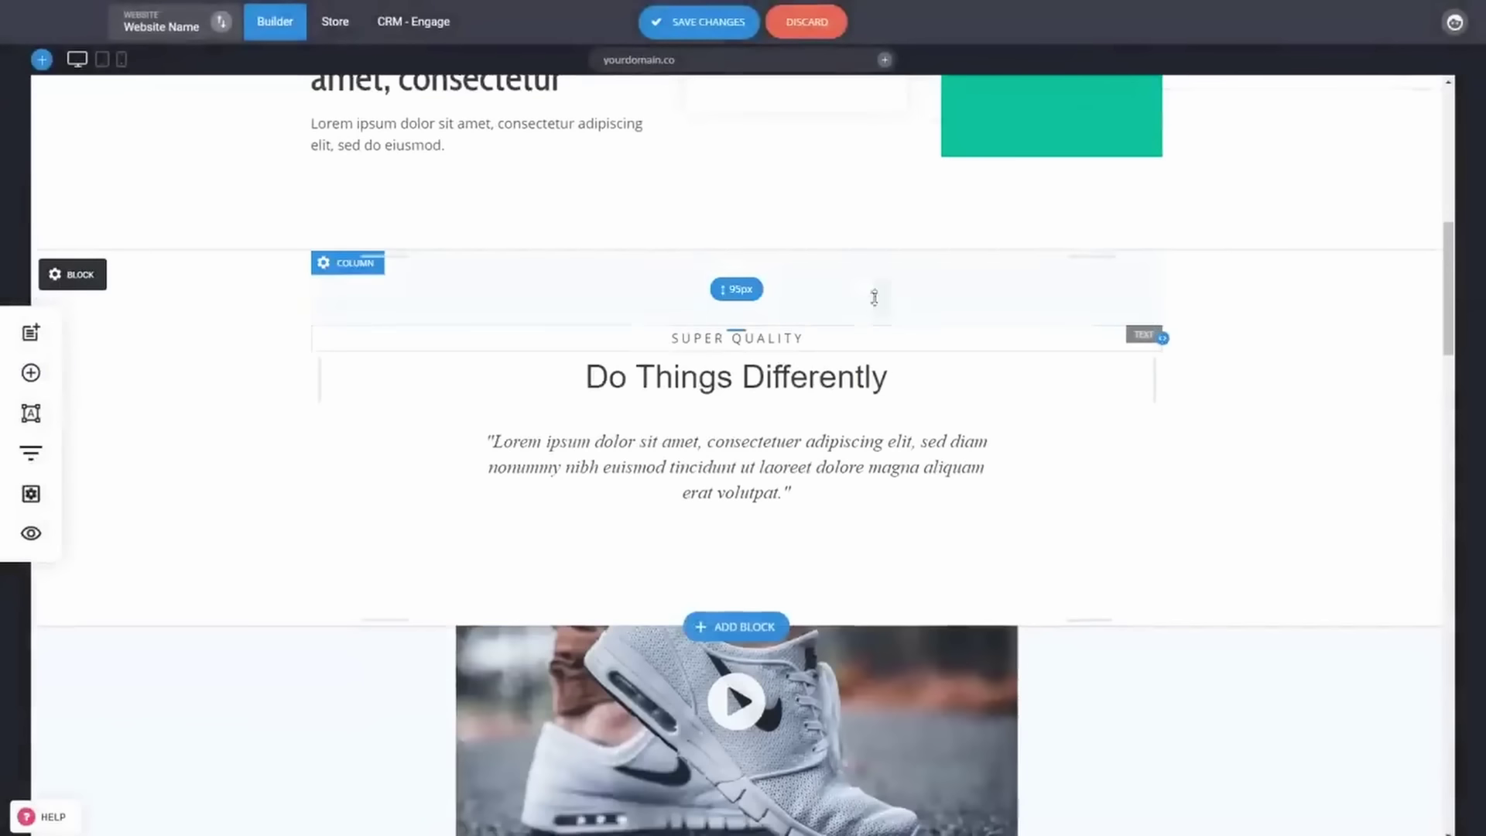
scroll(960, 519, down, 5)
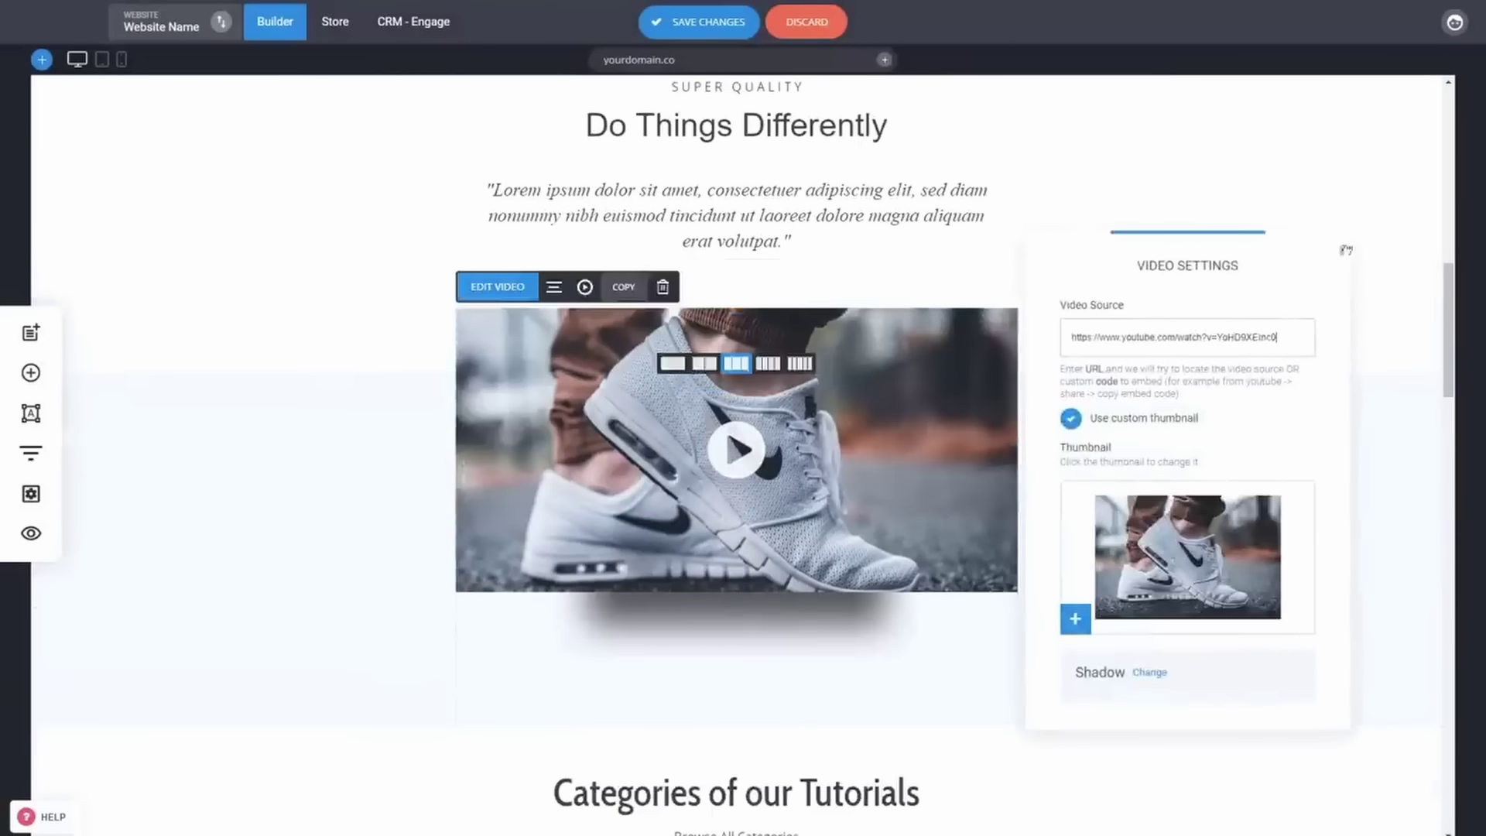
click(1364, 242)
scroll(1196, 605, up, 5)
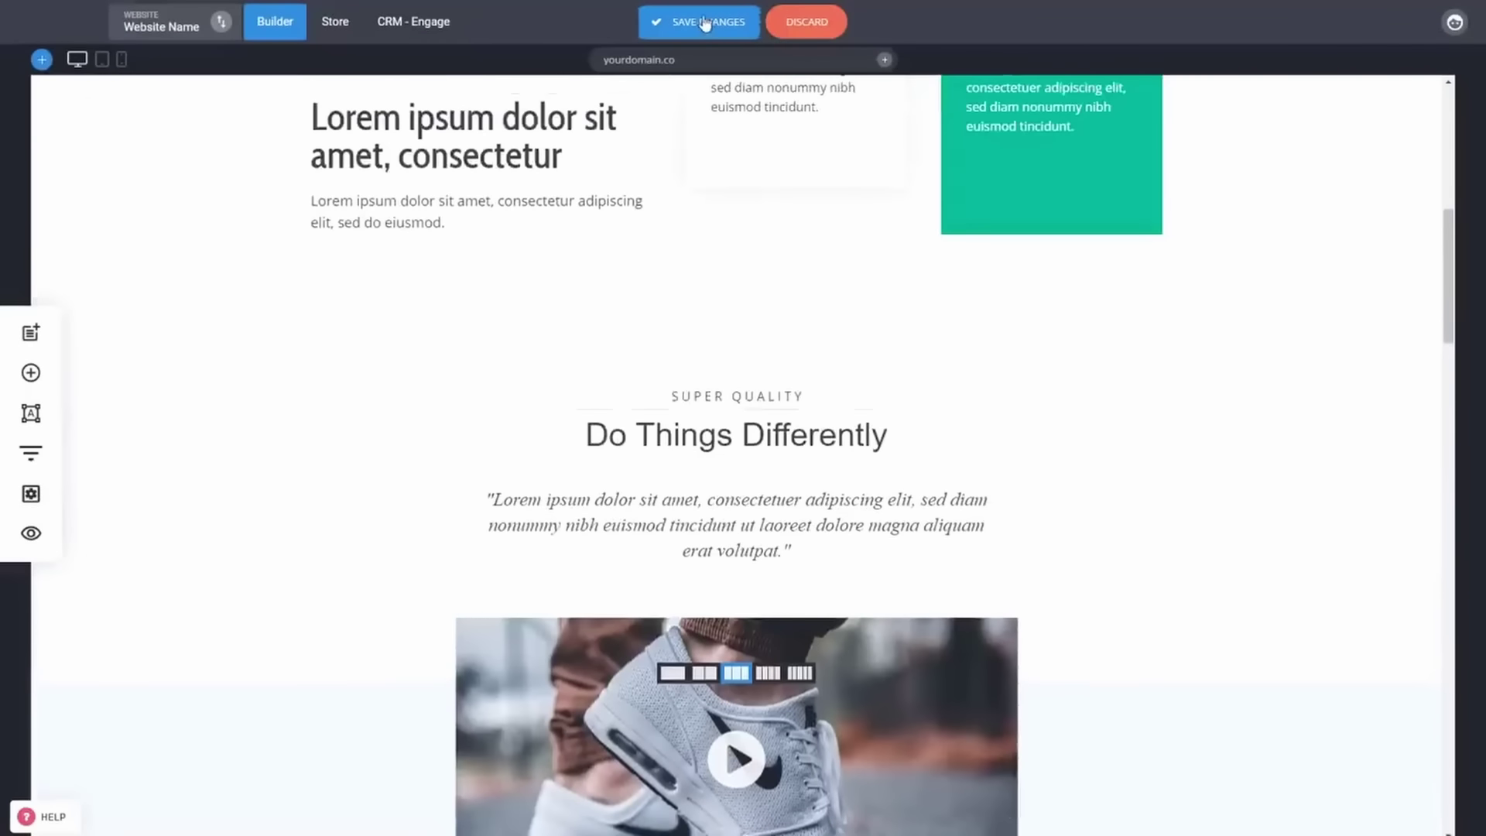
click(122, 59)
scroll(790, 348, up, 3)
scroll(812, 334, down, 3)
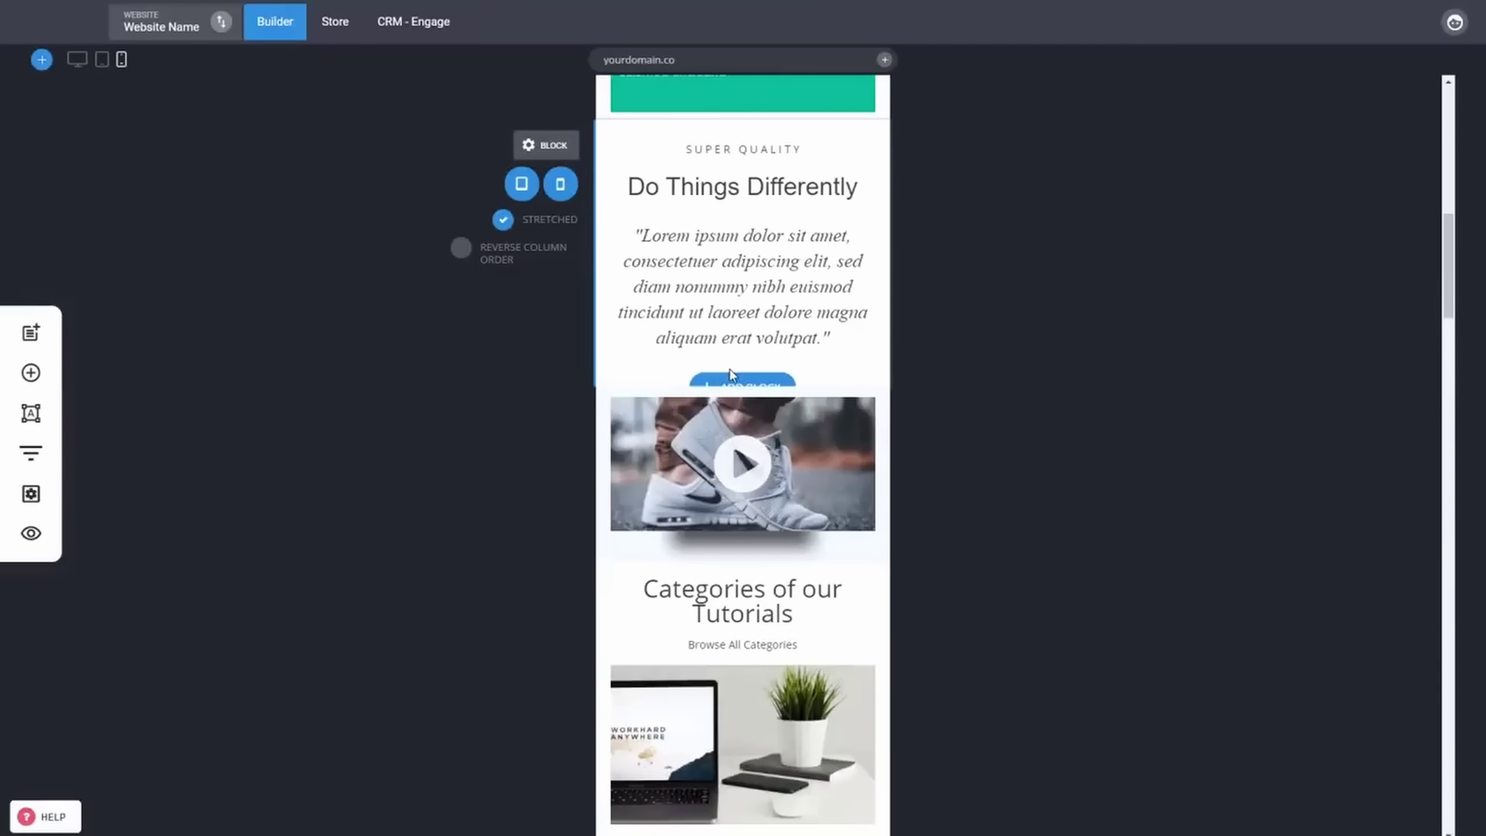
- Return to Desktop View, browse new-page templates, and open then close the domain settings
click(77, 60)
scroll(1102, 463, up, 5)
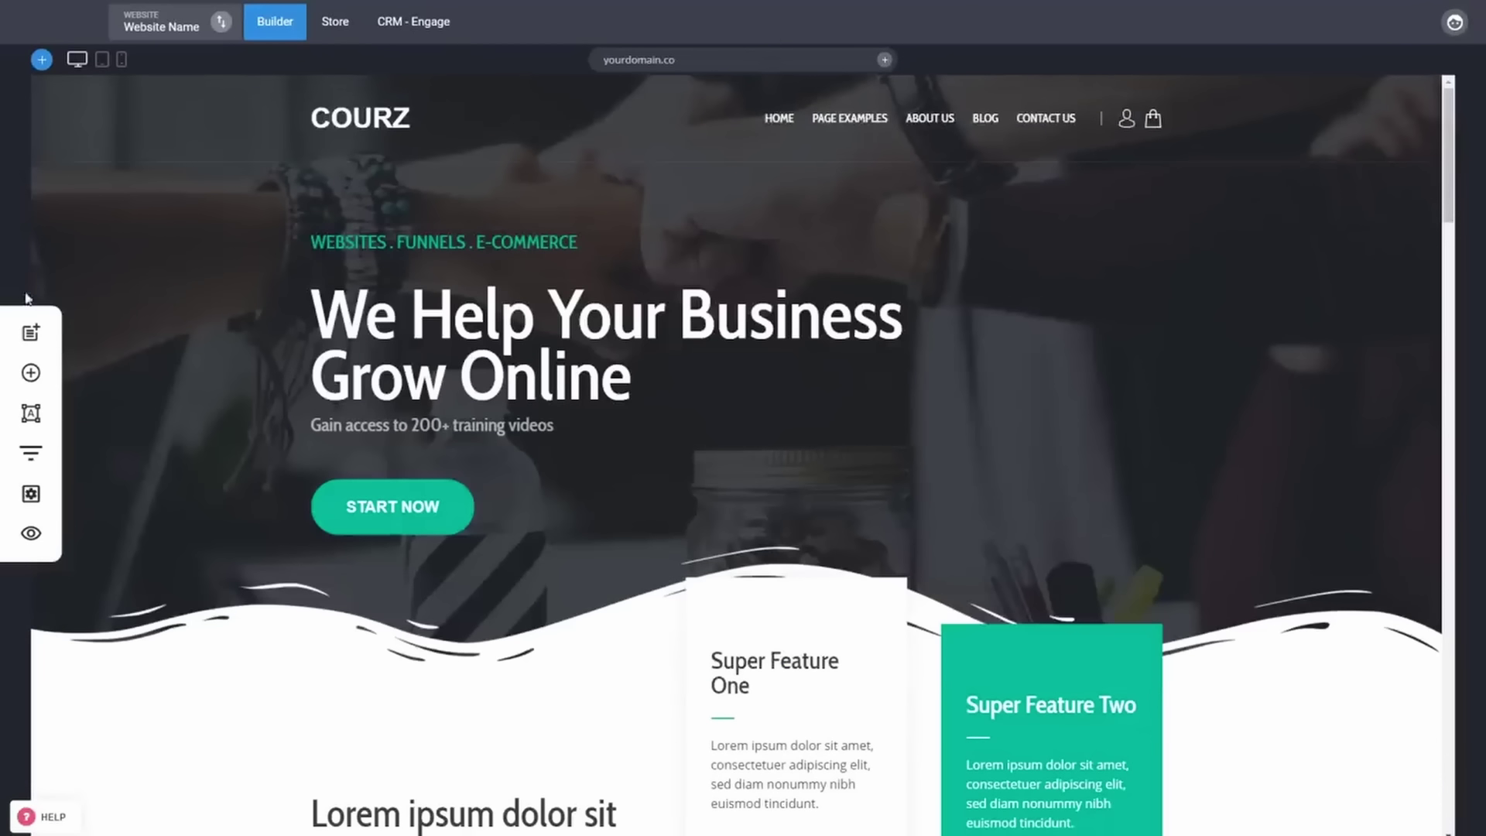
click(31, 334)
click(139, 93)
click(364, 226)
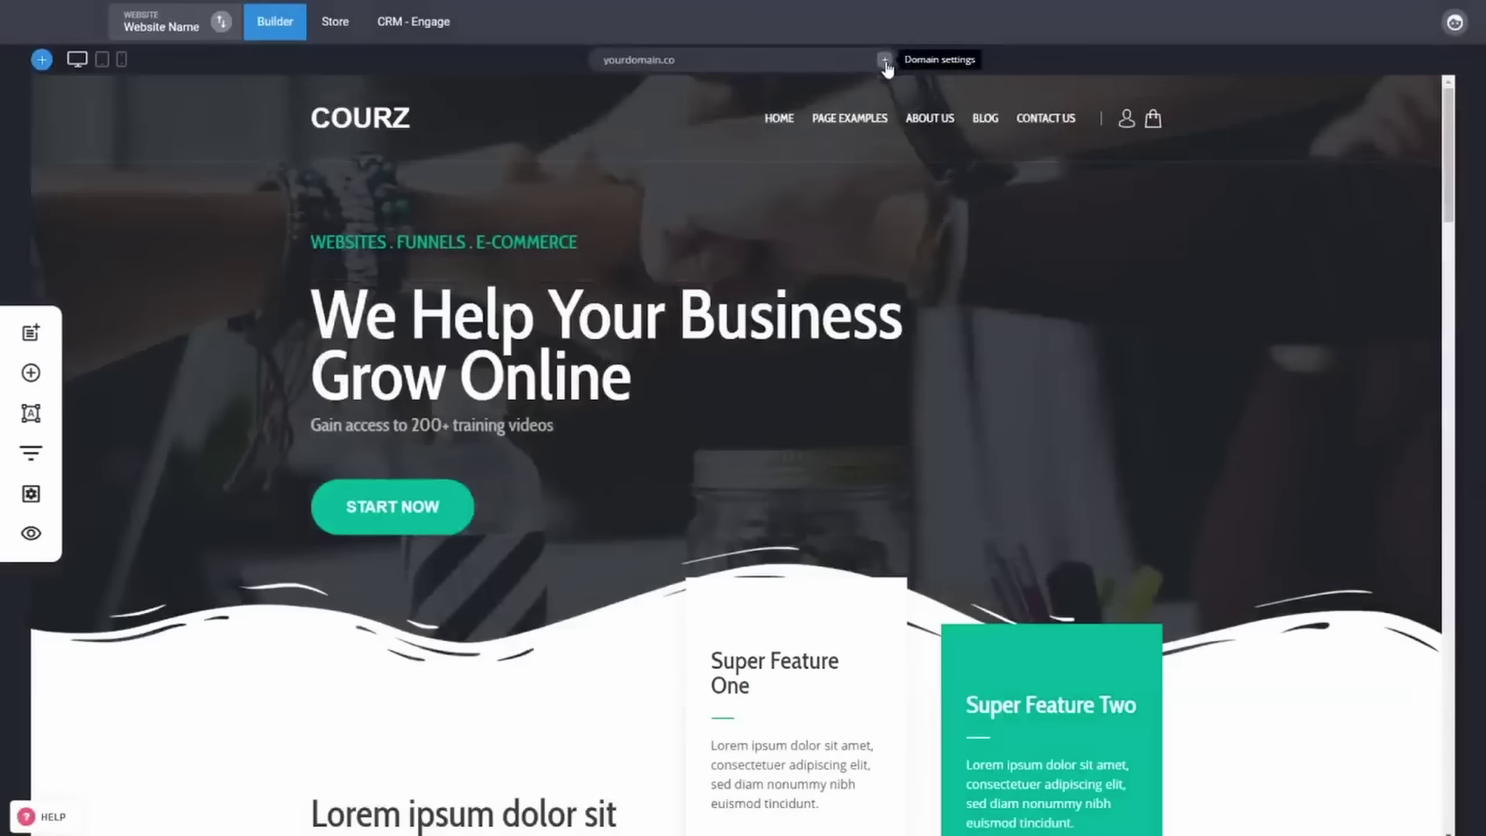
click(885, 60)
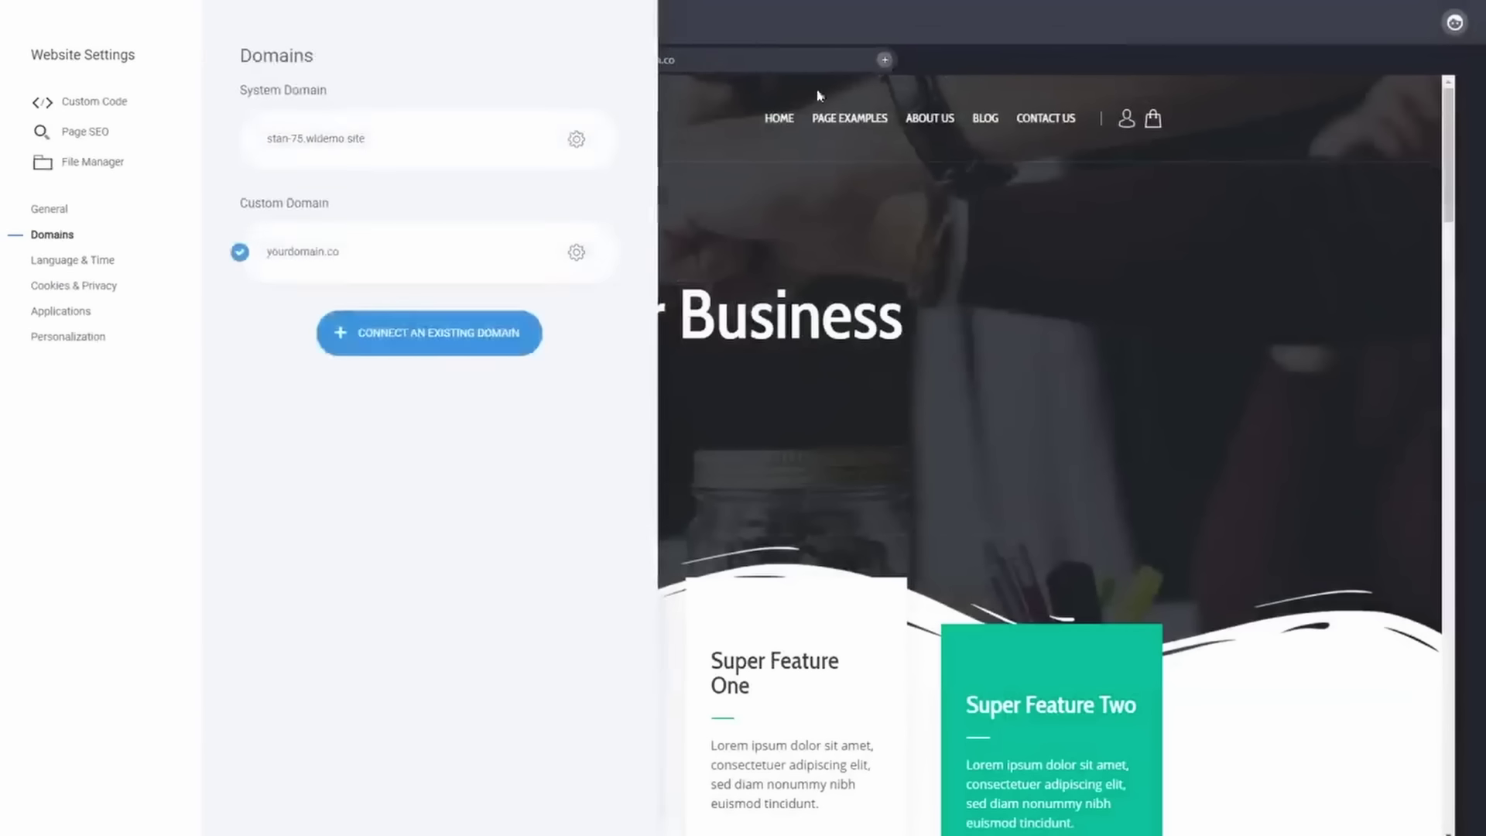
click(1122, 247)
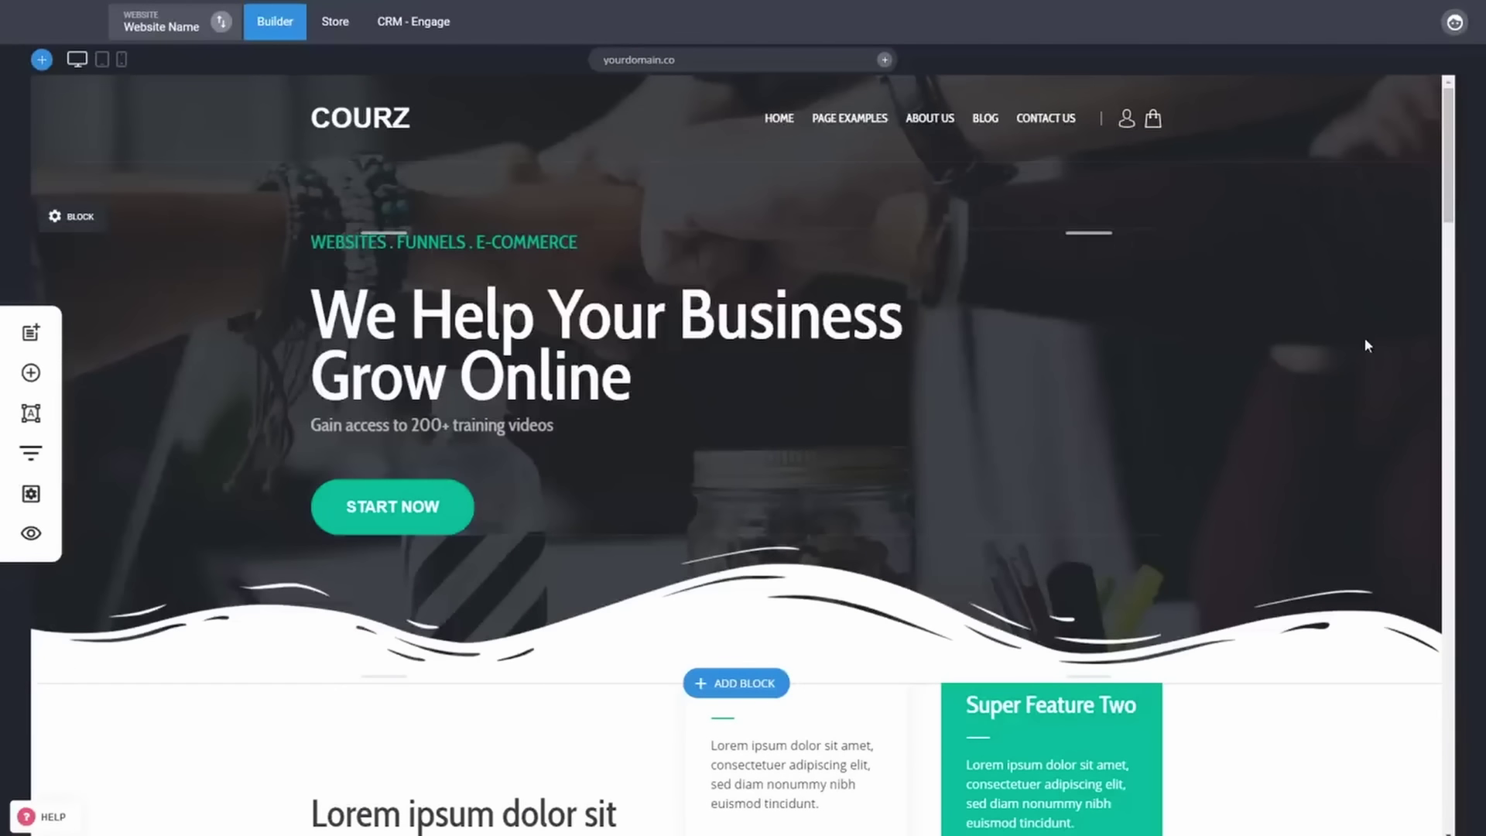